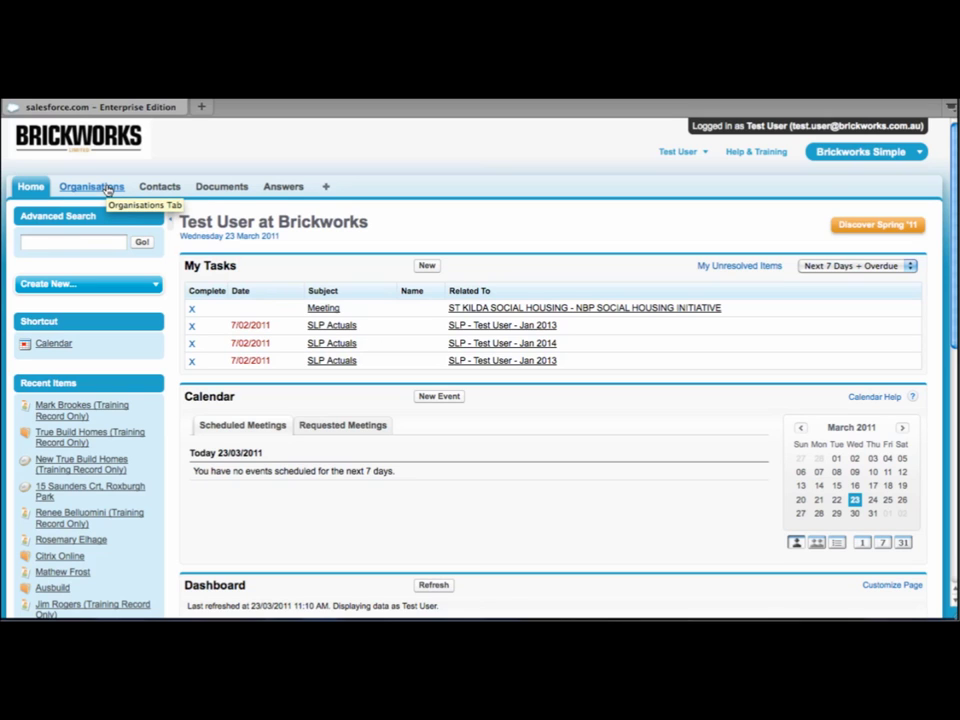
Step: Open the first recently viewed contact's record and view its open activities and activity history
{"action": "left_click", "coordinate": [154, 188]}
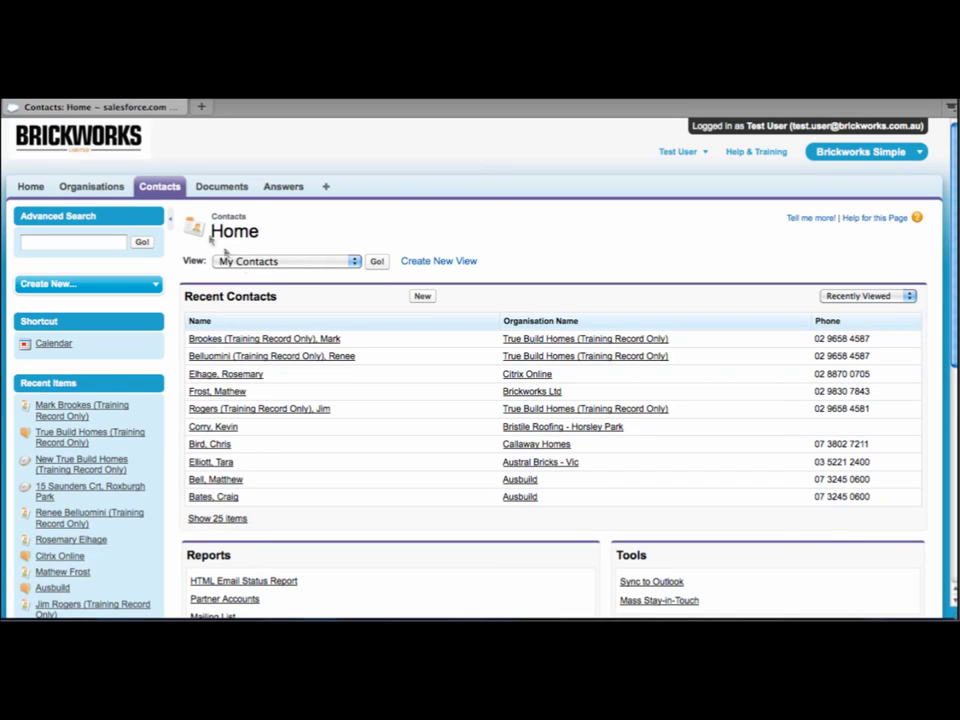
{"action": "left_click", "coordinate": [294, 345]}
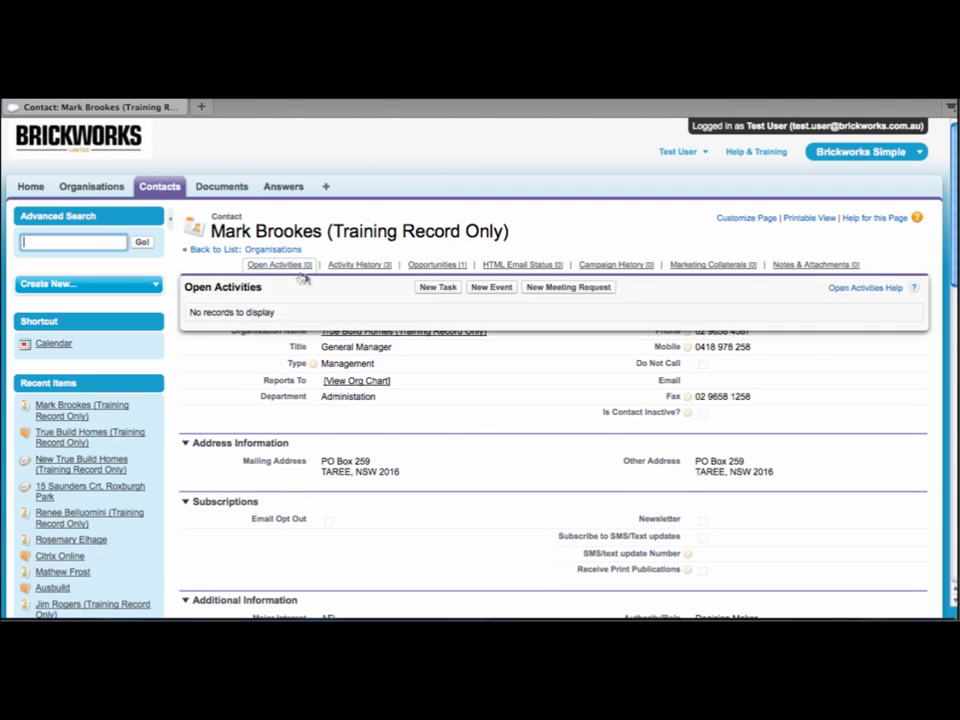
{"action": "mouse_move", "coordinate": [422, 271]}
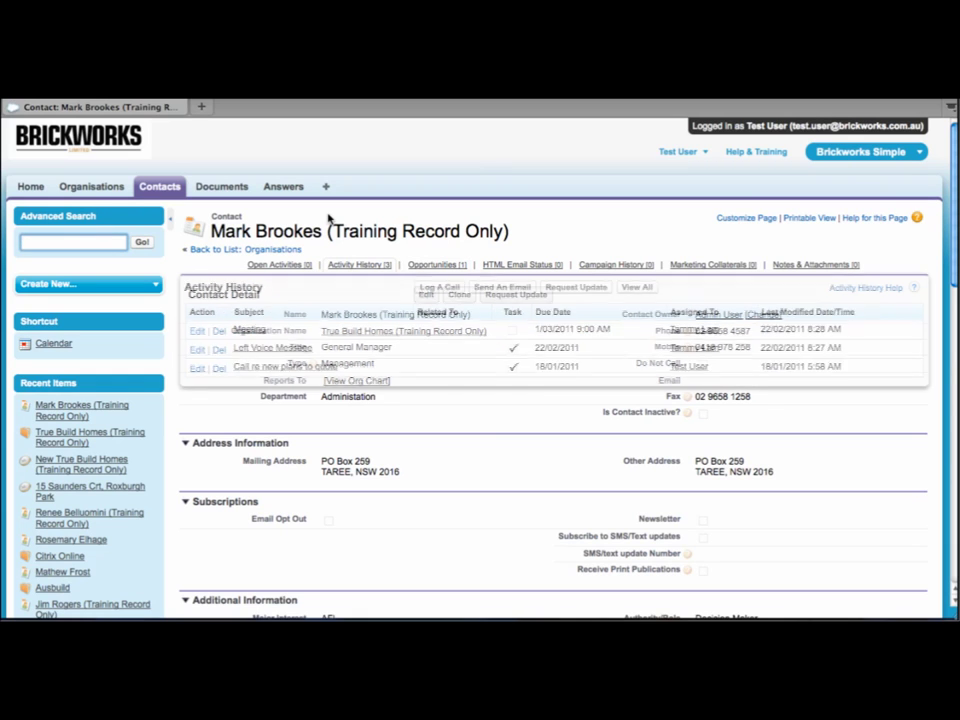
Step: Enter "true" as the search term on the Organisations home page and open the True Build Homes (Training Record Only) record from the recent organisations
{"action": "left_click", "coordinate": [101, 194]}
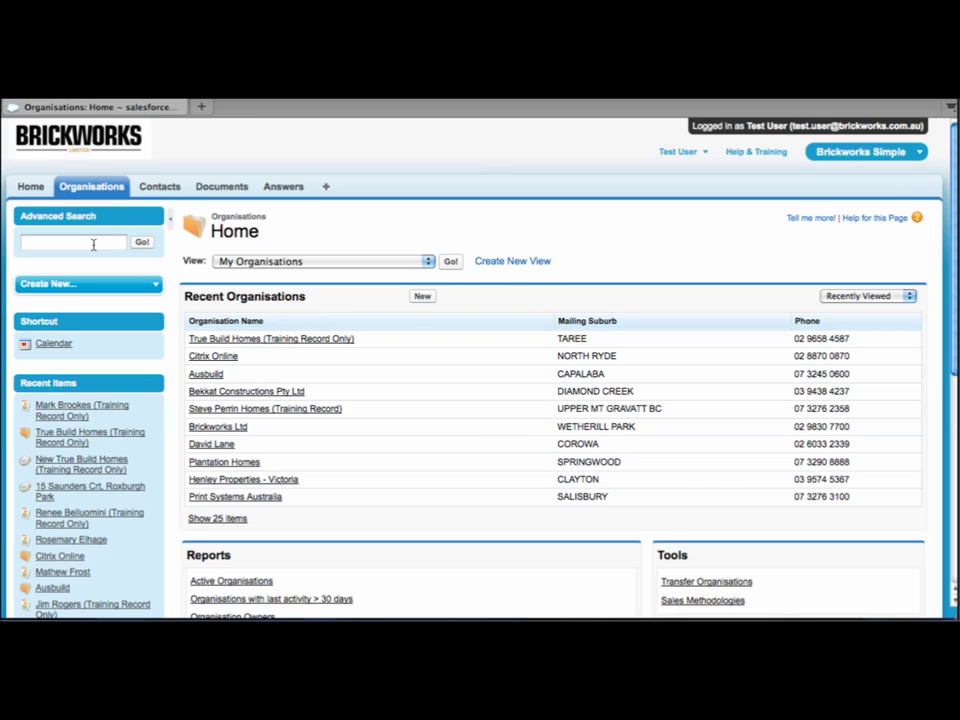
{"action": "left_click", "coordinate": [93, 245]}
{"action": "type", "text": "true"}
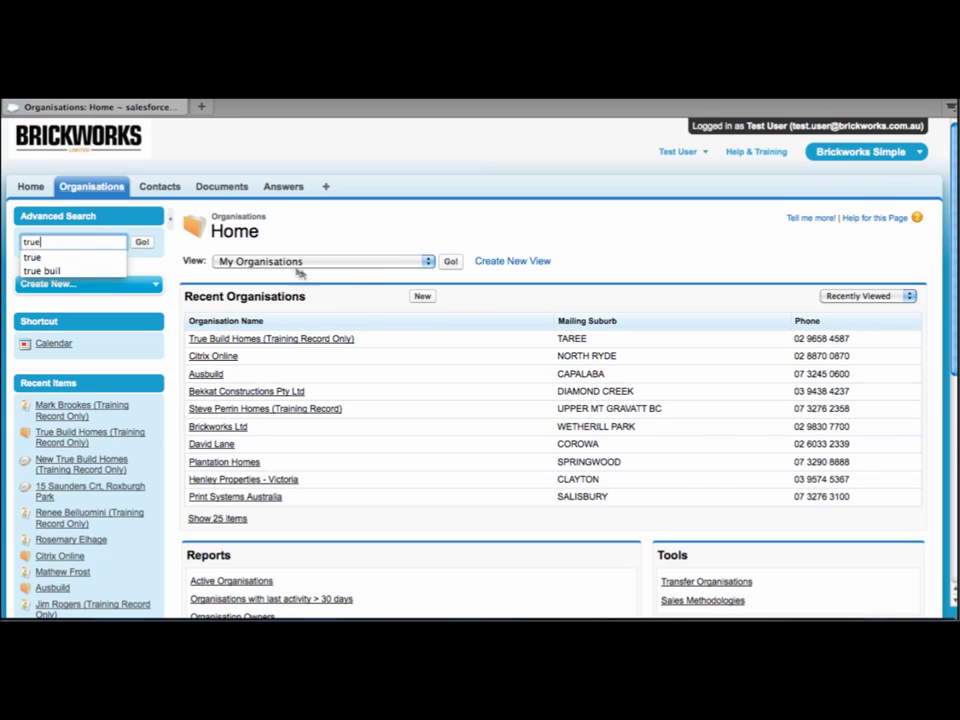
{"action": "left_click", "coordinate": [382, 238]}
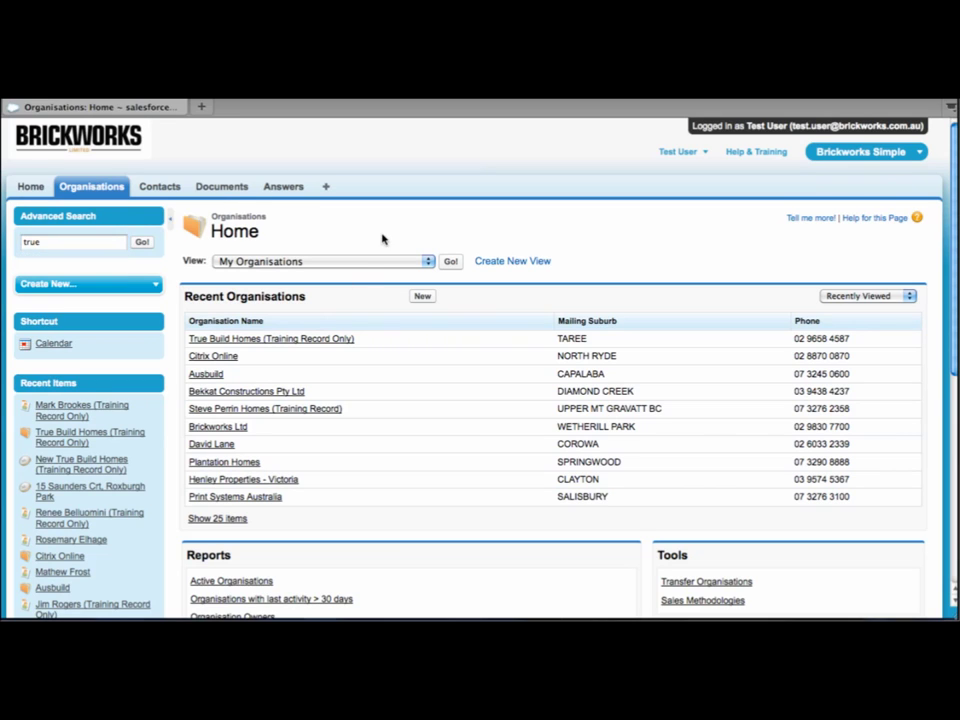
{"action": "left_click", "coordinate": [267, 340]}
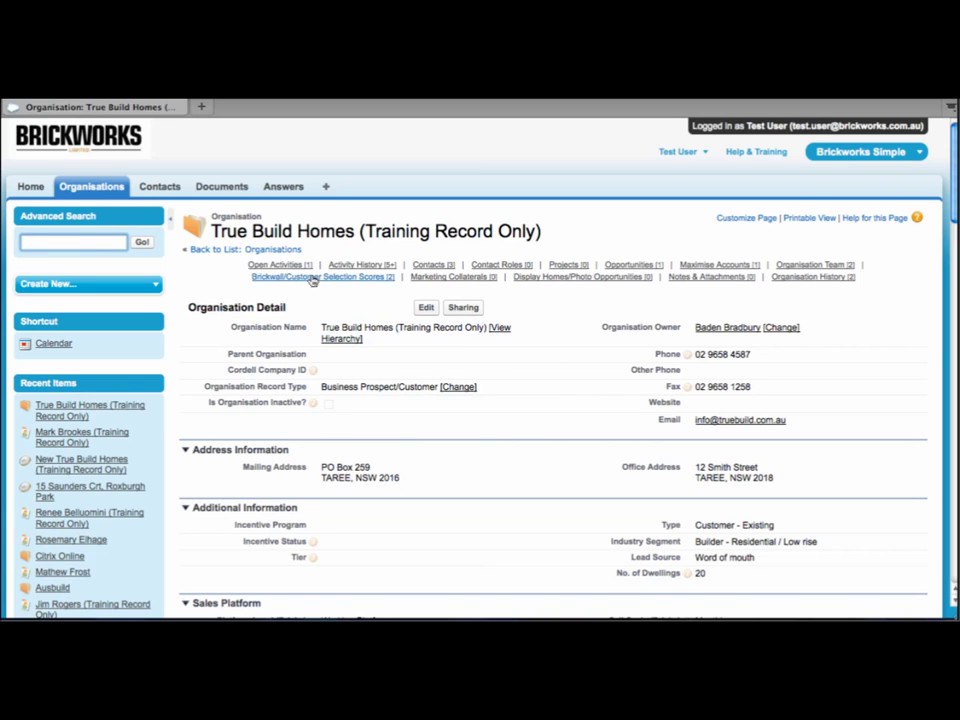
Step: Examine the organisation's related lists, including open activities, activity history, contacts and opportunities
{"action": "mouse_move", "coordinate": [307, 267]}
{"action": "scroll", "coordinate": [564, 239], "scroll_direction": "down", "scroll_amount": 10}
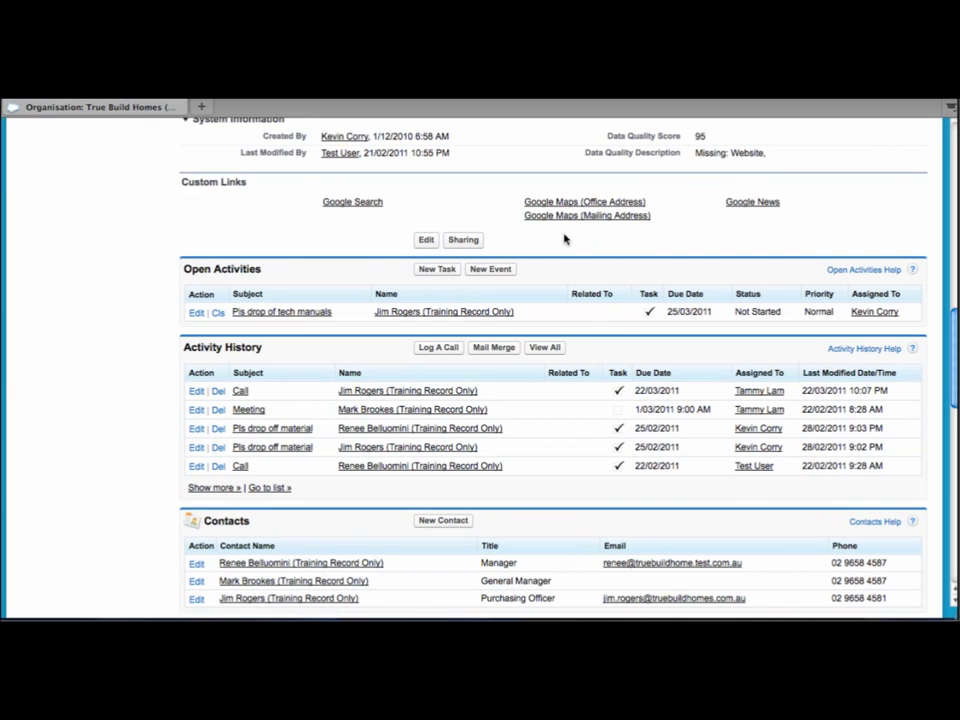
{"action": "scroll", "coordinate": [564, 239], "scroll_direction": "up", "scroll_amount": 10}
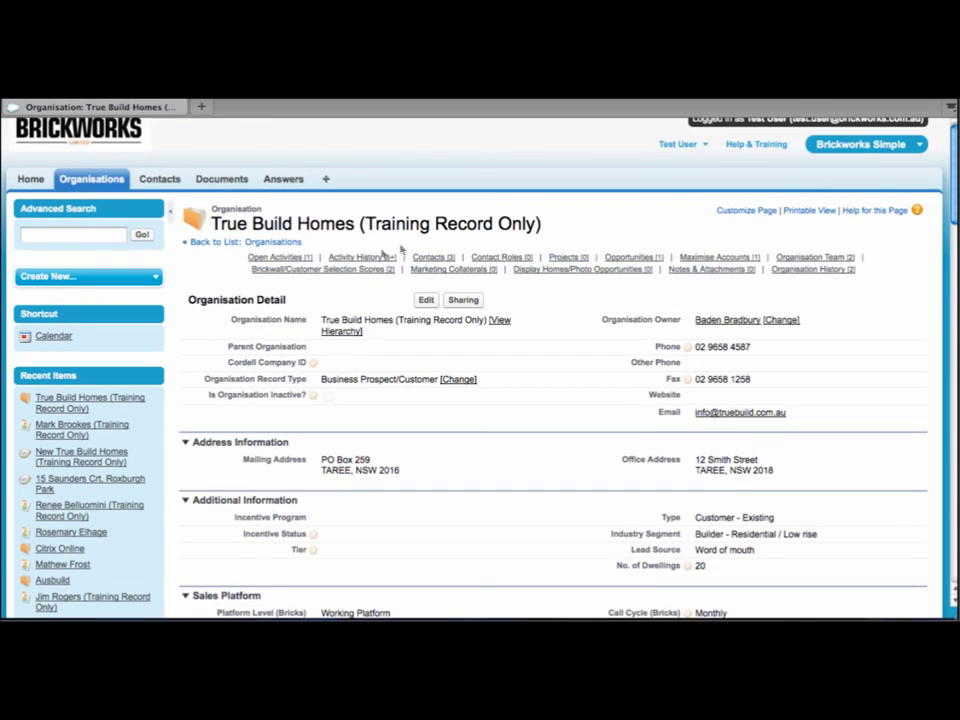
{"action": "mouse_move", "coordinate": [306, 261]}
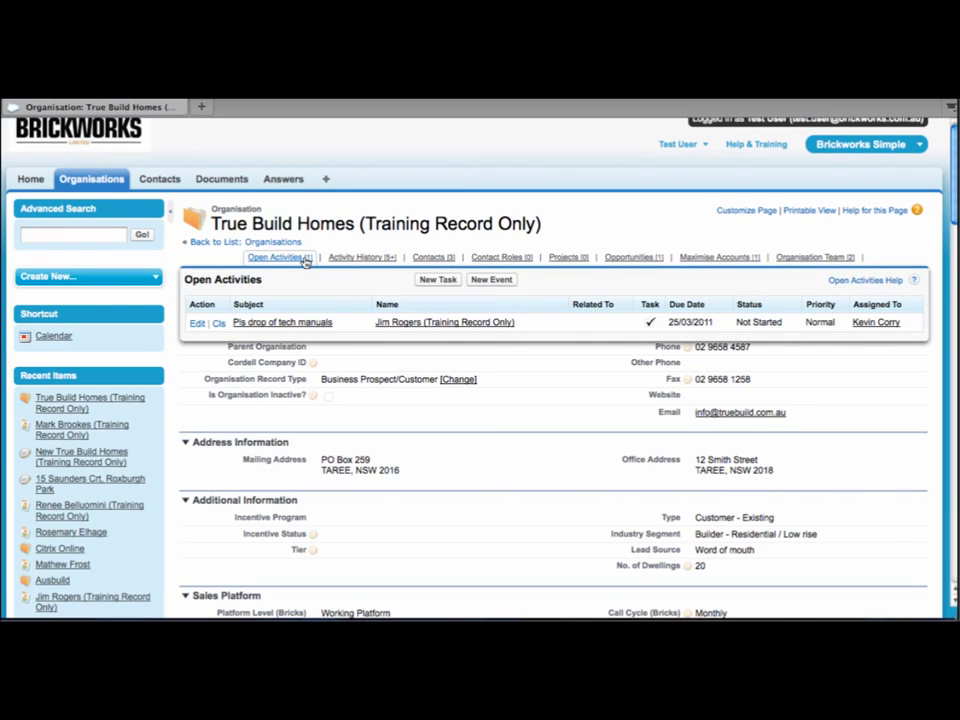
{"action": "mouse_move", "coordinate": [359, 263]}
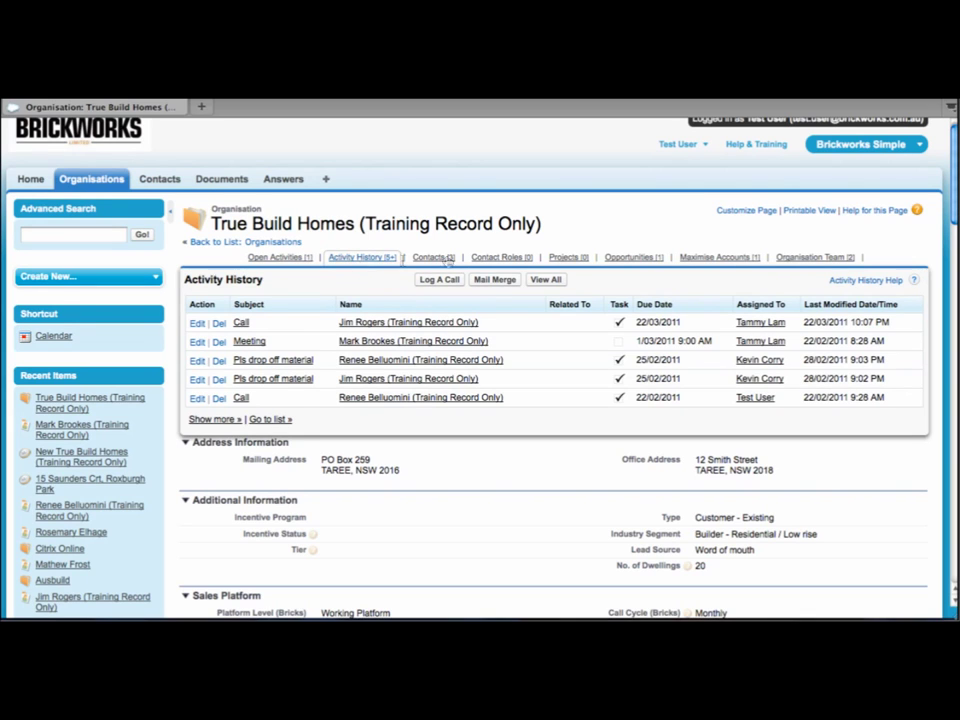
{"action": "mouse_move", "coordinate": [621, 260]}
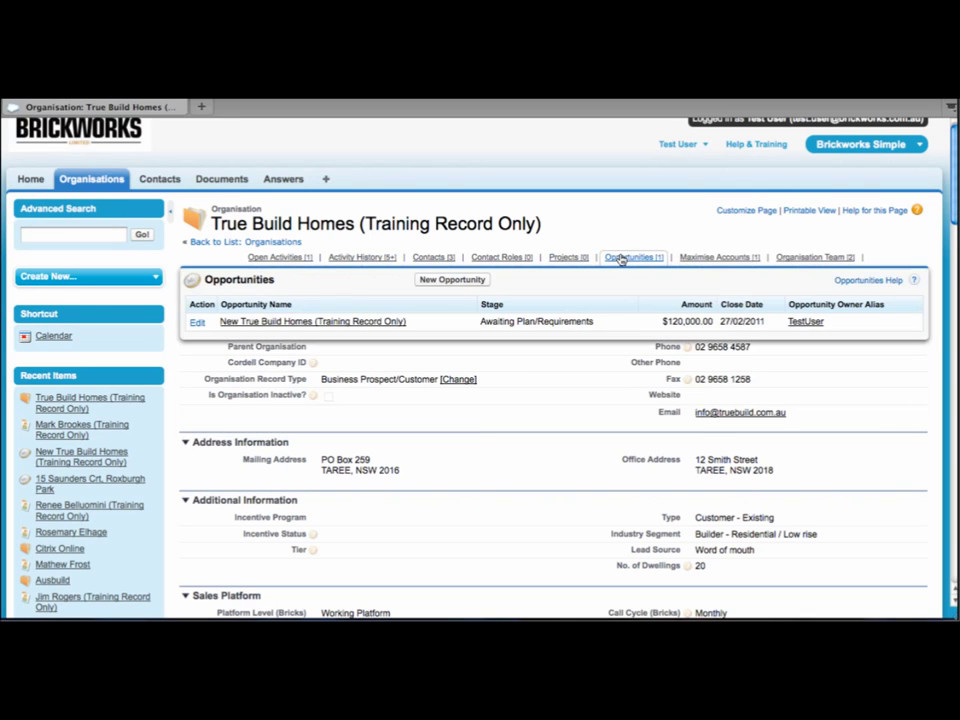
Step: Start a new opportunity from the organisation's related opportunities and check the prefilled organisation name
{"action": "left_click", "coordinate": [443, 286]}
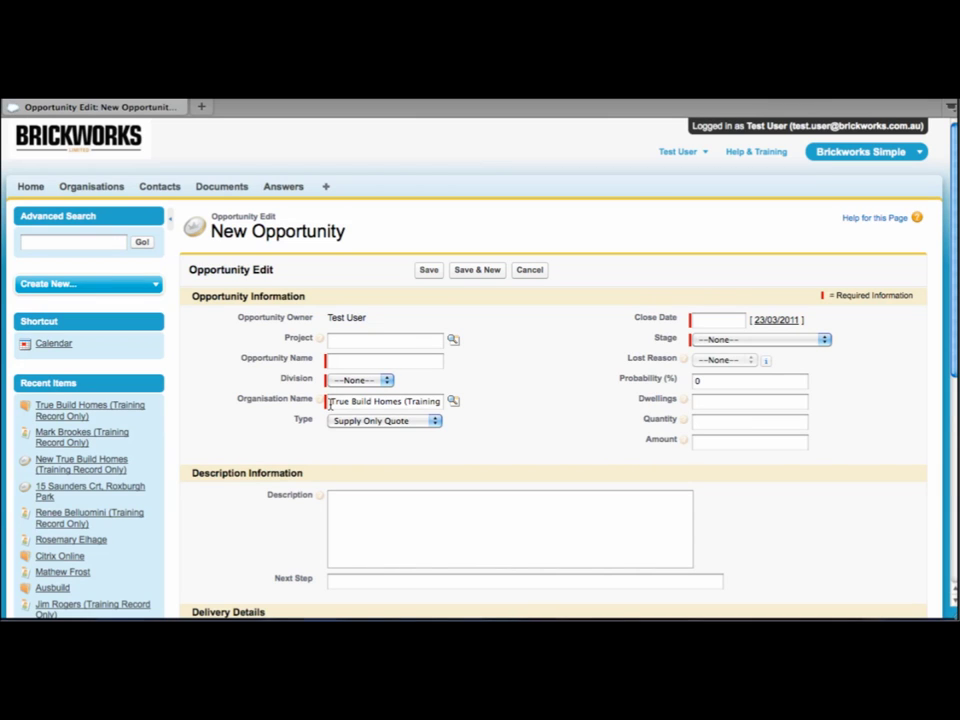
{"action": "left_click_drag", "start_coordinate": [331, 403], "coordinate": [401, 406]}
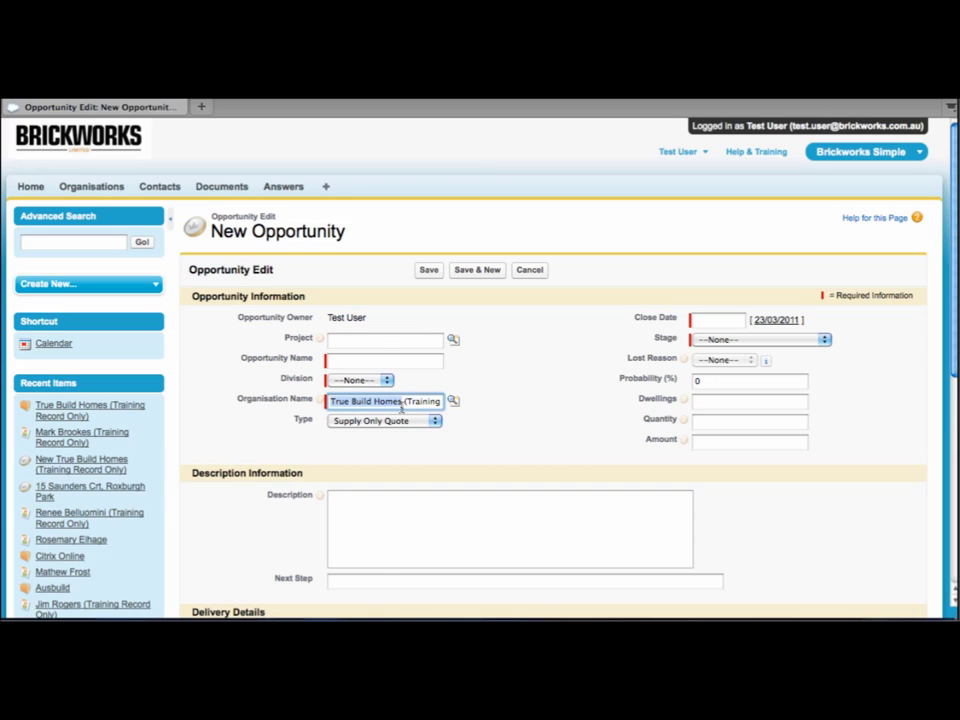
{"action": "left_click", "coordinate": [543, 403]}
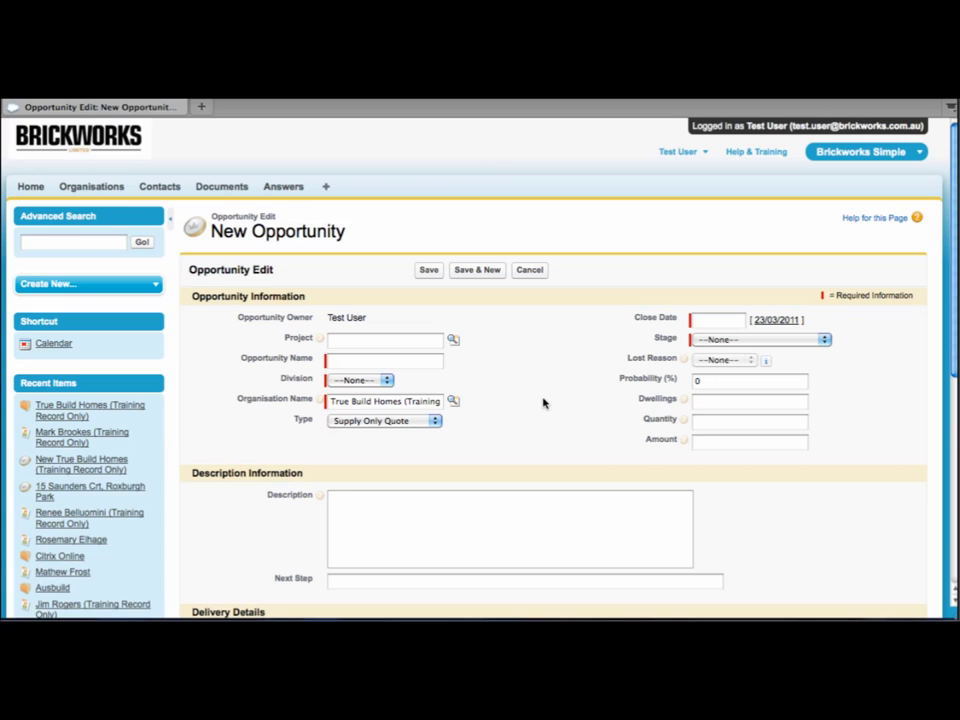
Step: Look up and assign the recently viewed project Wacol Site Consolidation to the new opportunity
{"action": "left_click", "coordinate": [407, 341]}
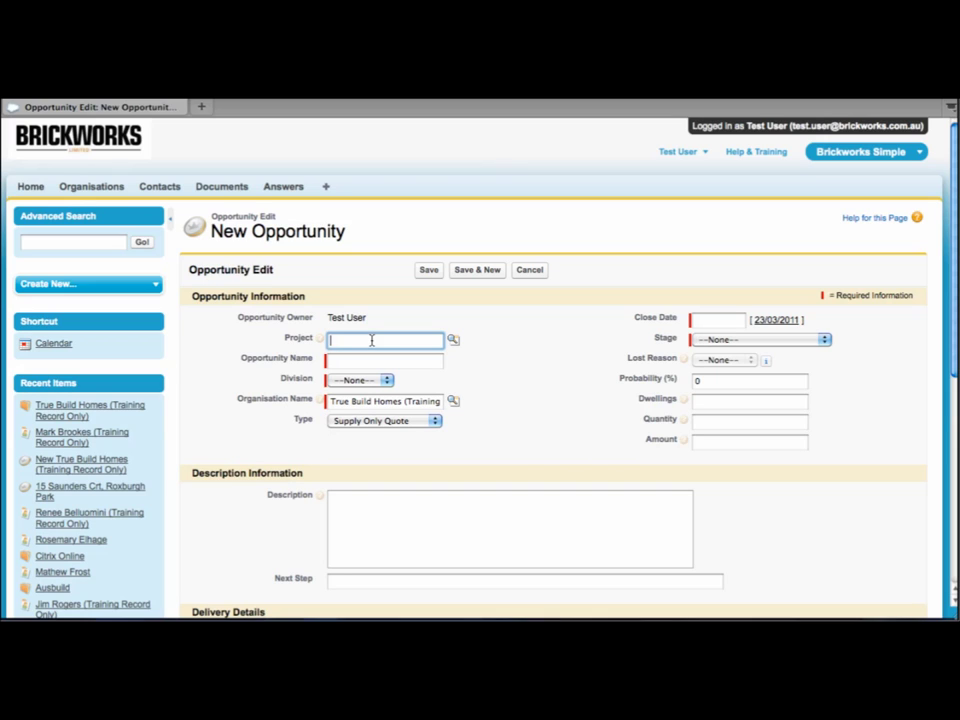
{"action": "type", "text": "st"}
{"action": "key", "text": "BackSpace"}
{"action": "key", "text": "BackSpace"}
{"action": "left_click", "coordinate": [453, 340]}
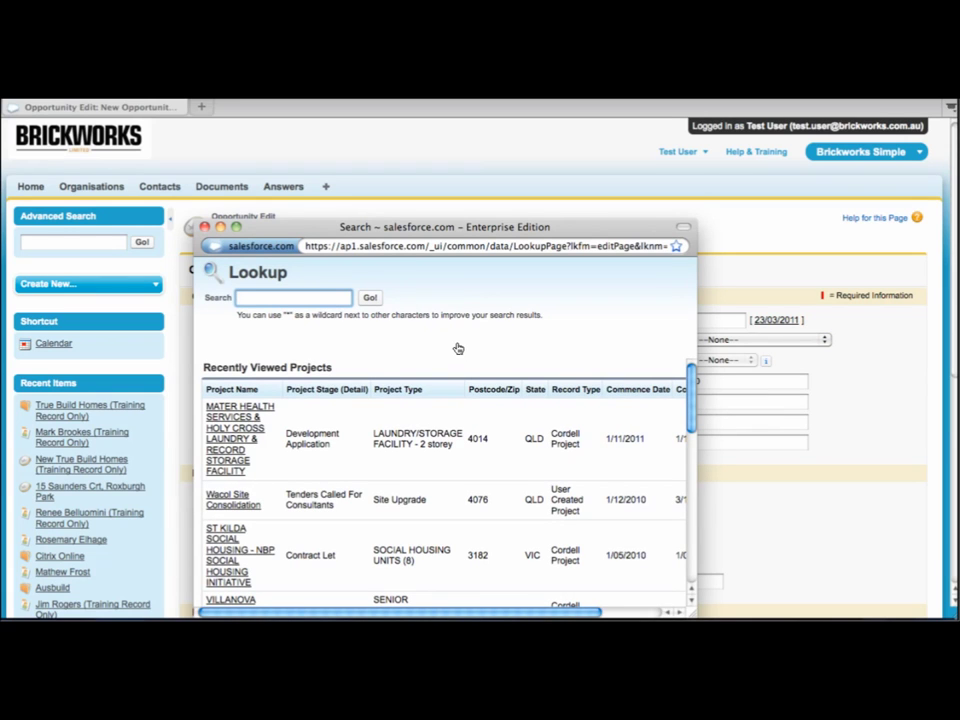
{"action": "left_click", "coordinate": [224, 506]}
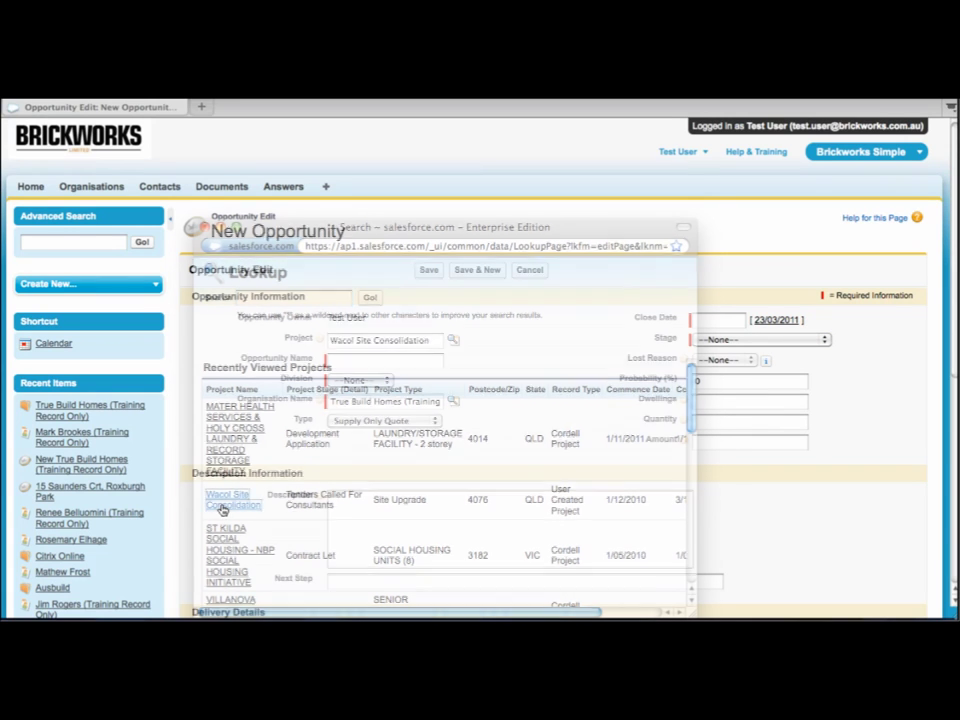
{"action": "left_click", "coordinate": [507, 397]}
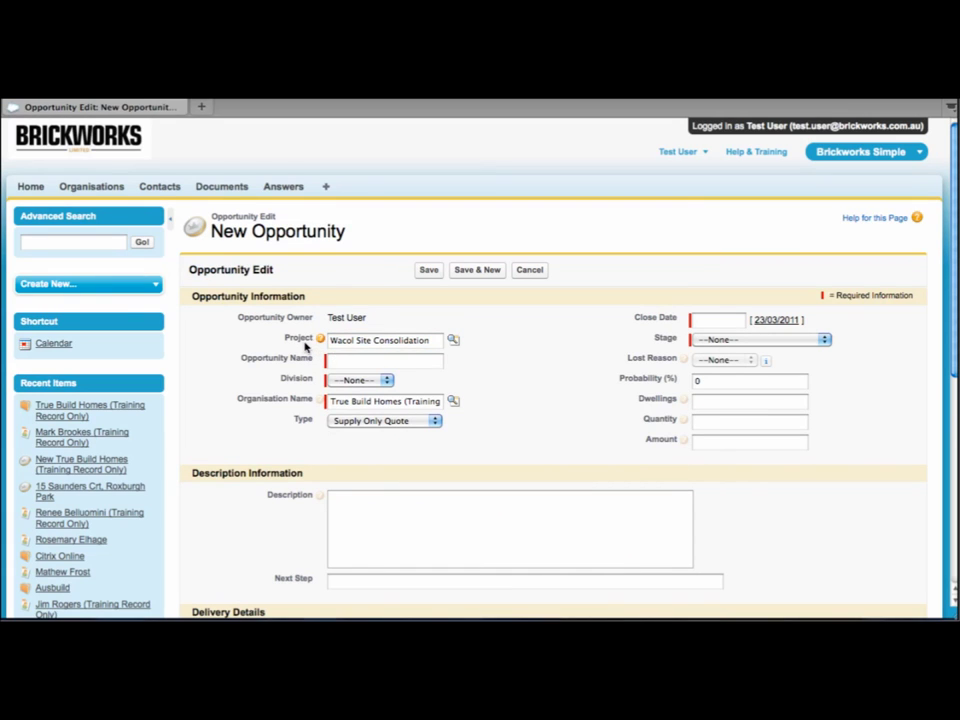
{"action": "mouse_move", "coordinate": [321, 340]}
Step: Name the opportunity with the site's street address followed by " - Bricks - True Build Homes"
{"action": "left_click", "coordinate": [405, 363]}
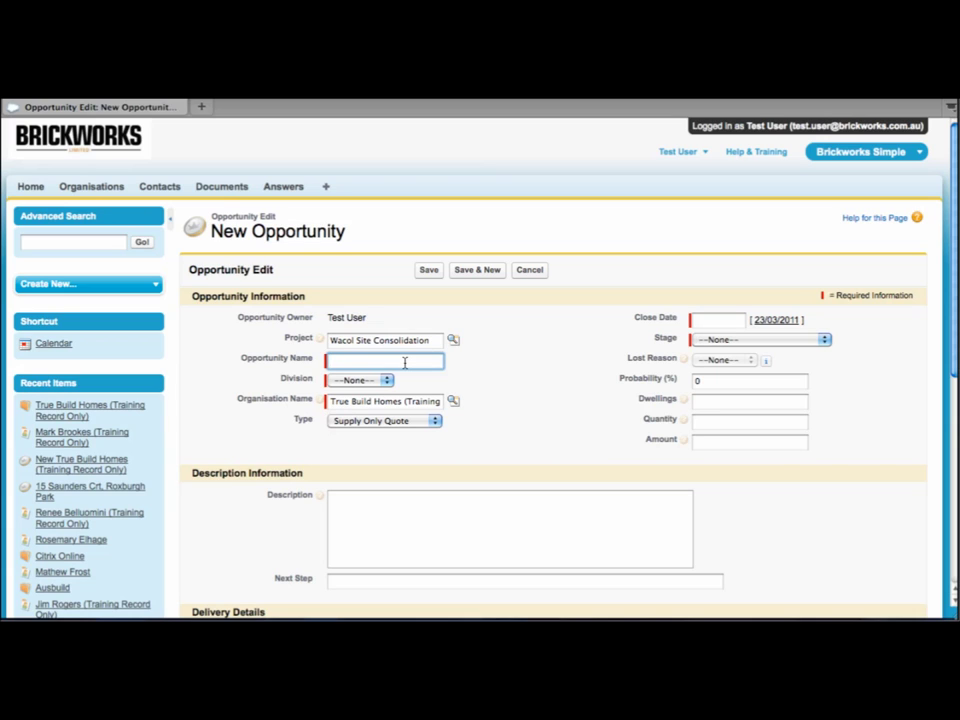
{"action": "type", "text": "123 Skip "}
{"action": "type", "text": "St - "}
{"action": "type", "text": "Brick"}
{"action": "type", "text": "s - Tru"}
{"action": "type", "text": "e Build"}
{"action": "type", "text": " Hom"}
{"action": "type", "text": "es"}
{"action": "left_click", "coordinate": [501, 379]}
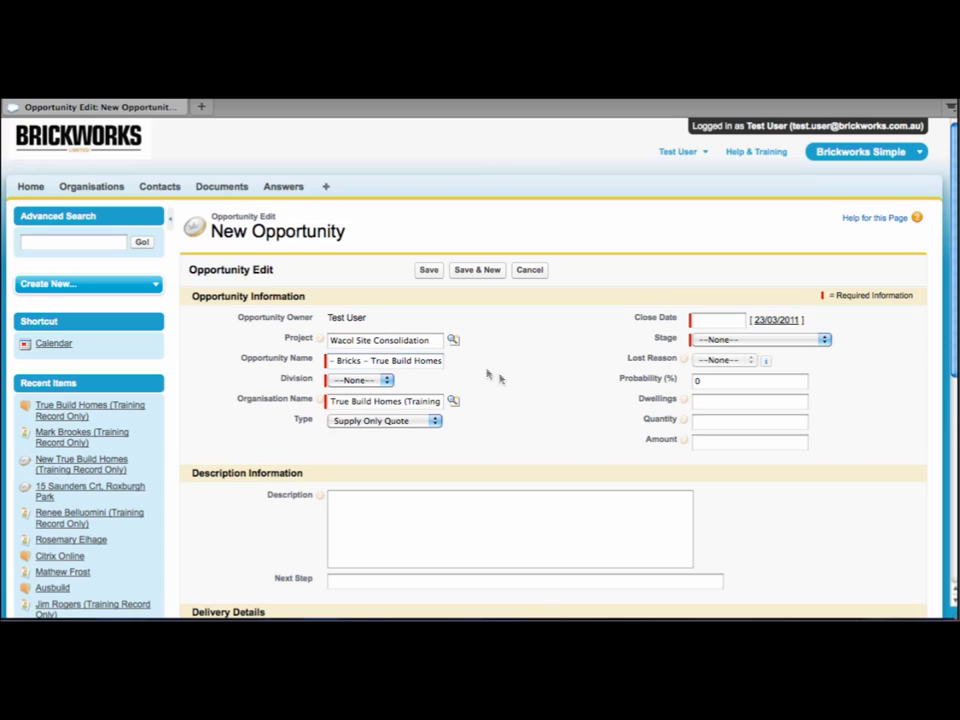
Step: Set the opportunity's division to Bricks and keep its type as Supply Only Quote
{"action": "left_click", "coordinate": [388, 381]}
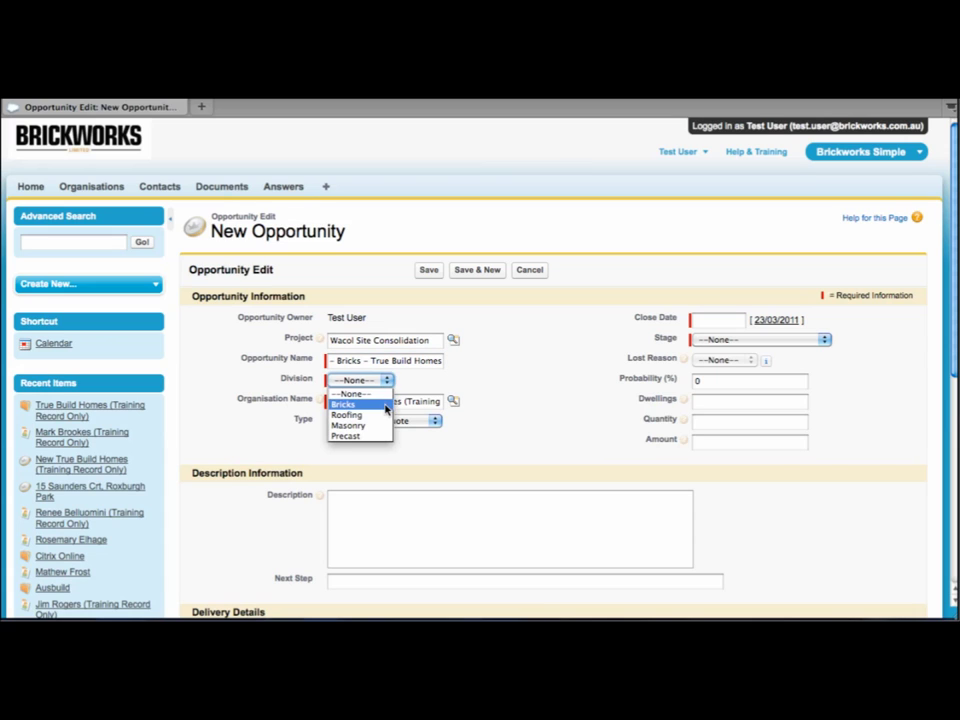
{"action": "left_click", "coordinate": [386, 404]}
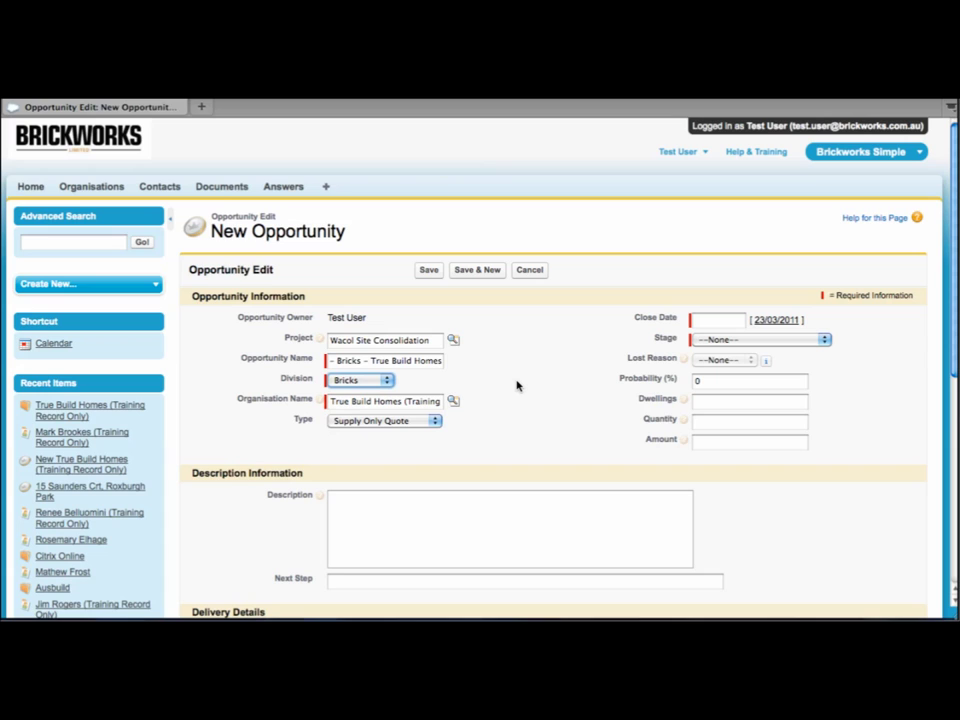
{"action": "left_click", "coordinate": [436, 423]}
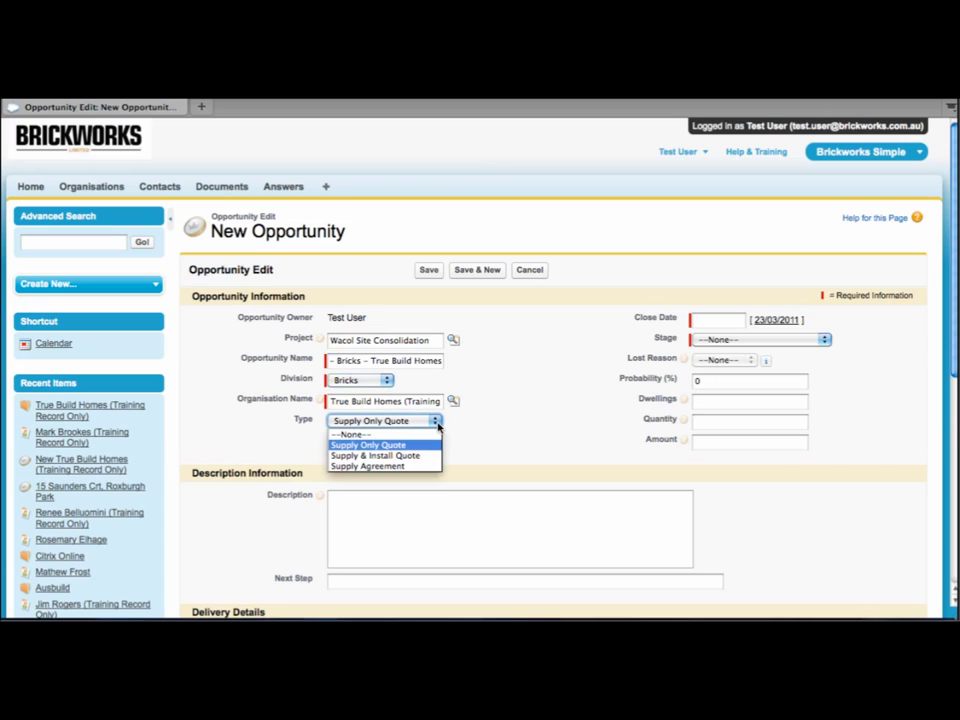
{"action": "left_click", "coordinate": [437, 424]}
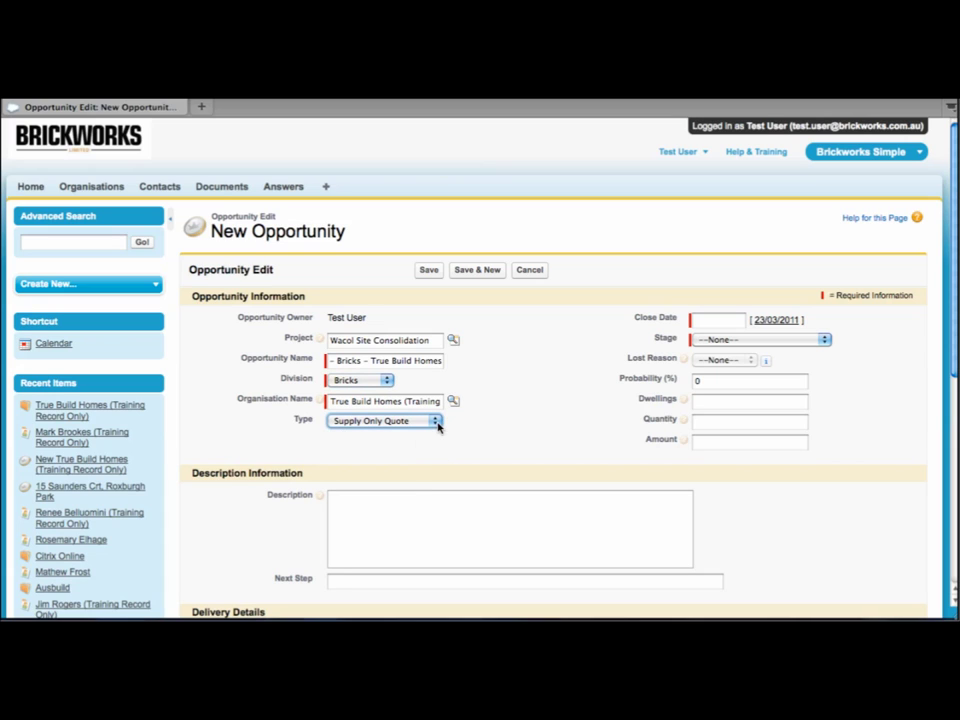
Step: Set the opportunity's close date to 30/04/2011 using the calendar
{"action": "left_click", "coordinate": [713, 321]}
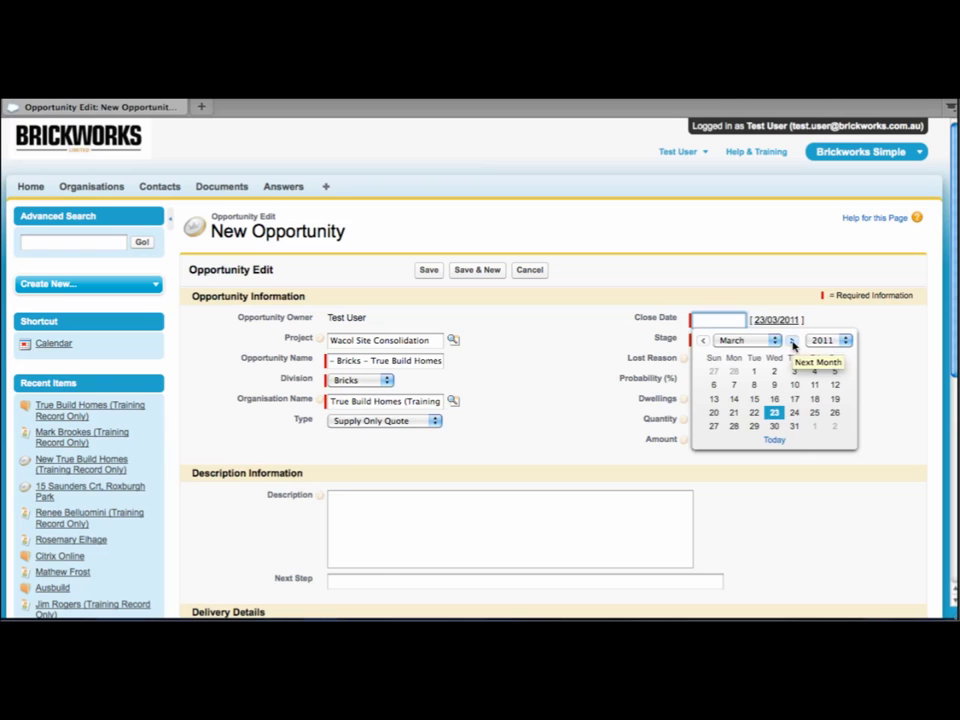
{"action": "left_click", "coordinate": [808, 297]}
{"action": "left_click", "coordinate": [727, 320]}
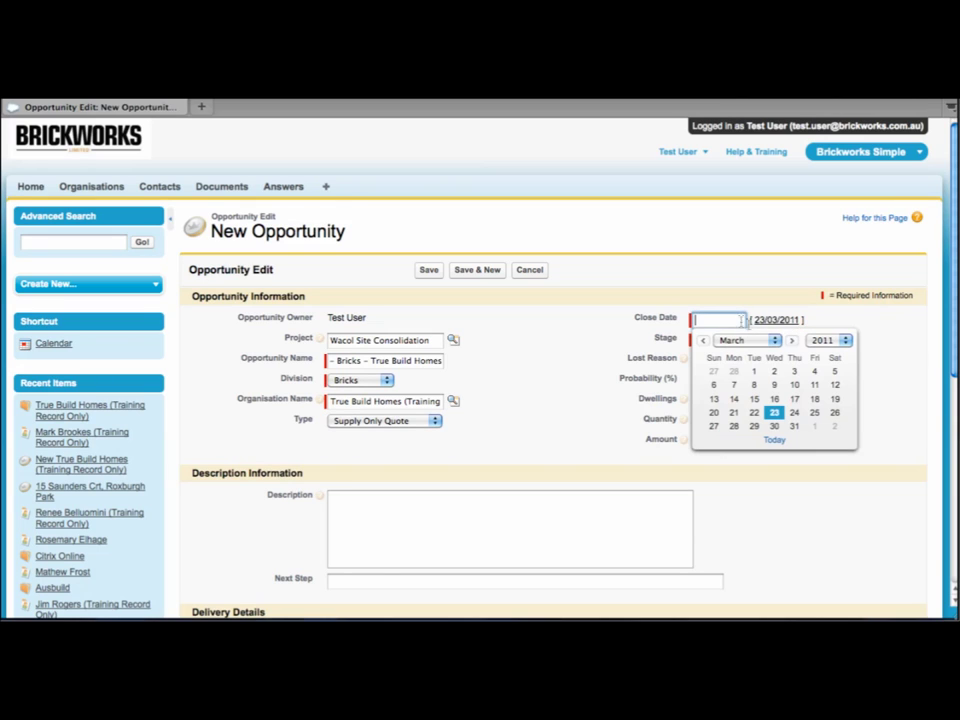
{"action": "left_click", "coordinate": [791, 342]}
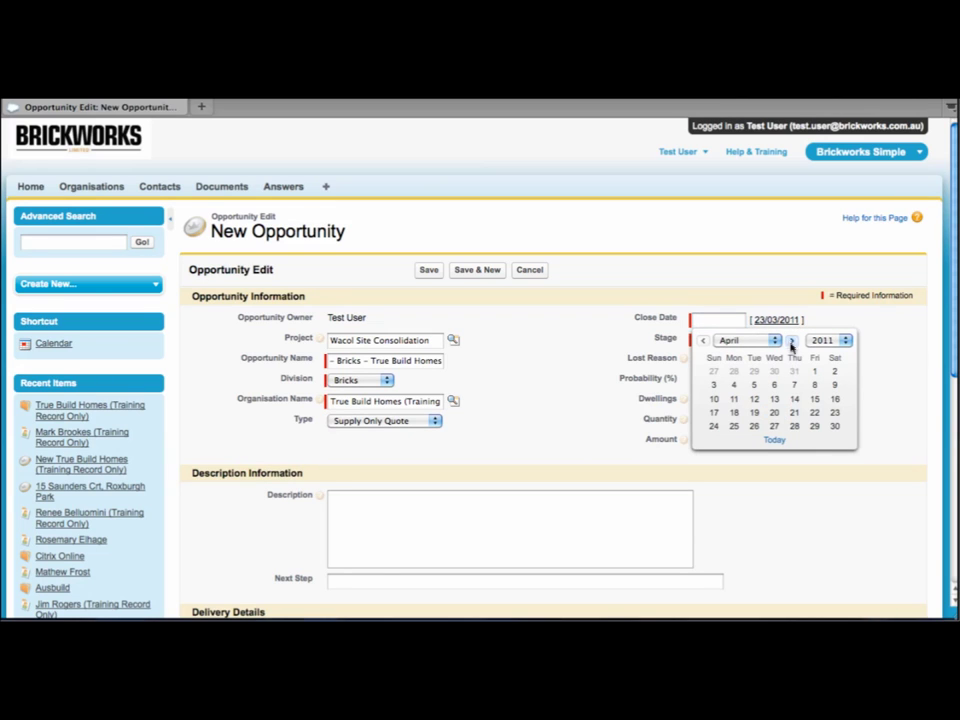
{"action": "left_click", "coordinate": [835, 428]}
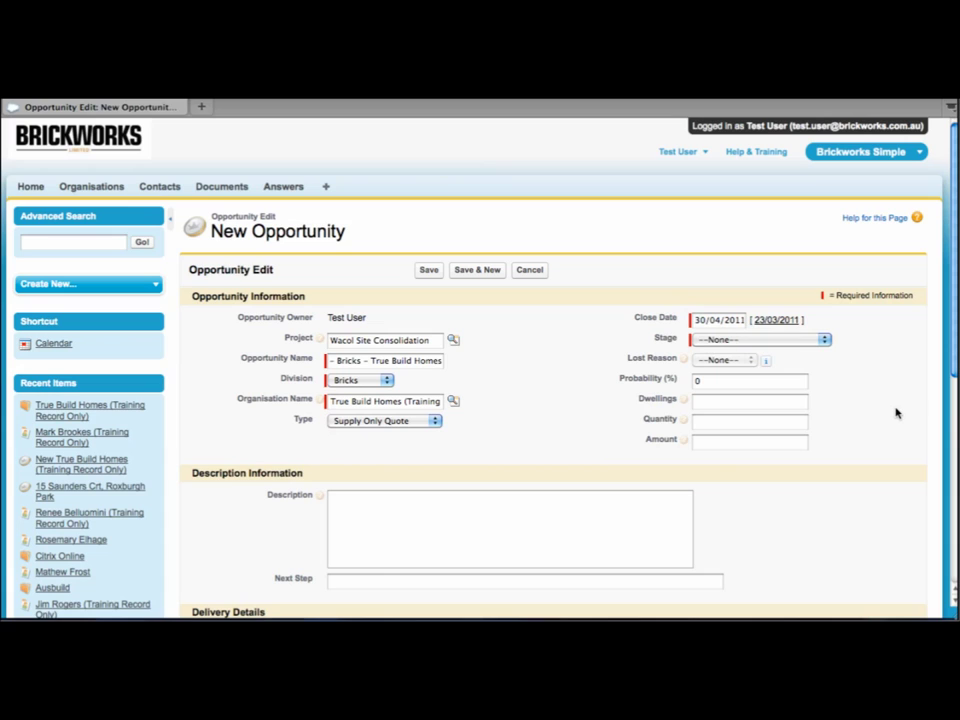
Step: Set the opportunity's stage to Prospecting and highlight the probability value
{"action": "left_click", "coordinate": [825, 340]}
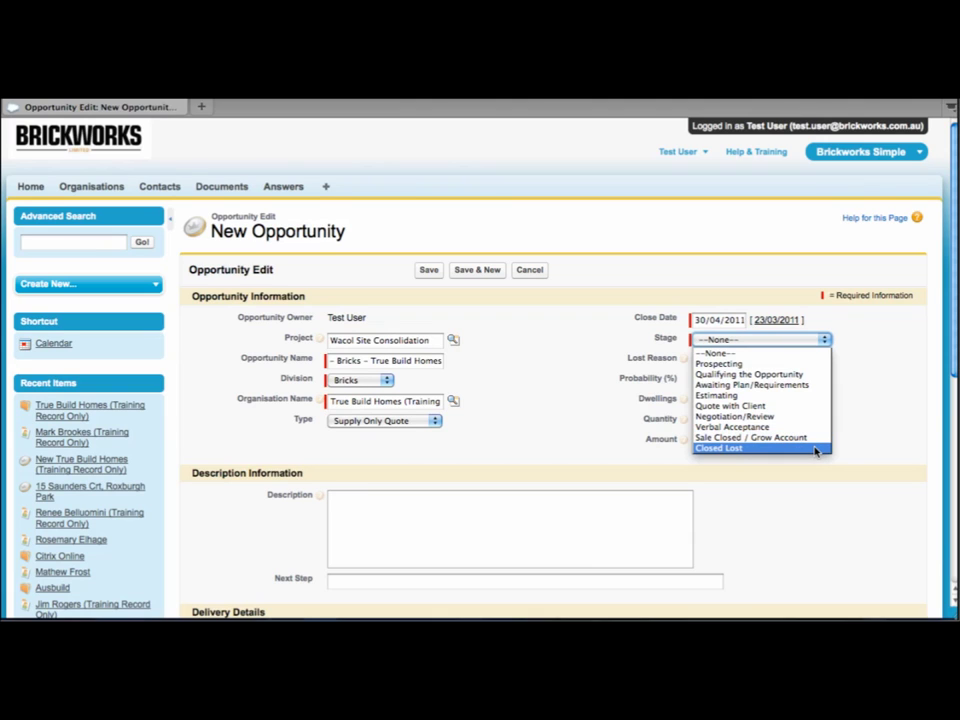
{"action": "left_click", "coordinate": [797, 363]}
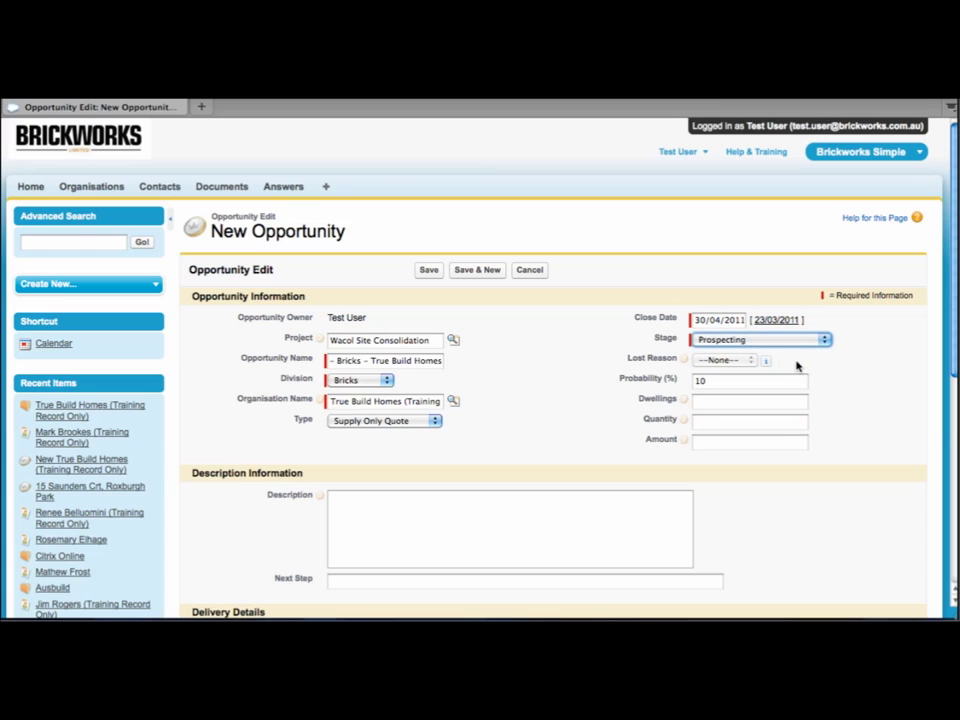
{"action": "double_click", "coordinate": [706, 384]}
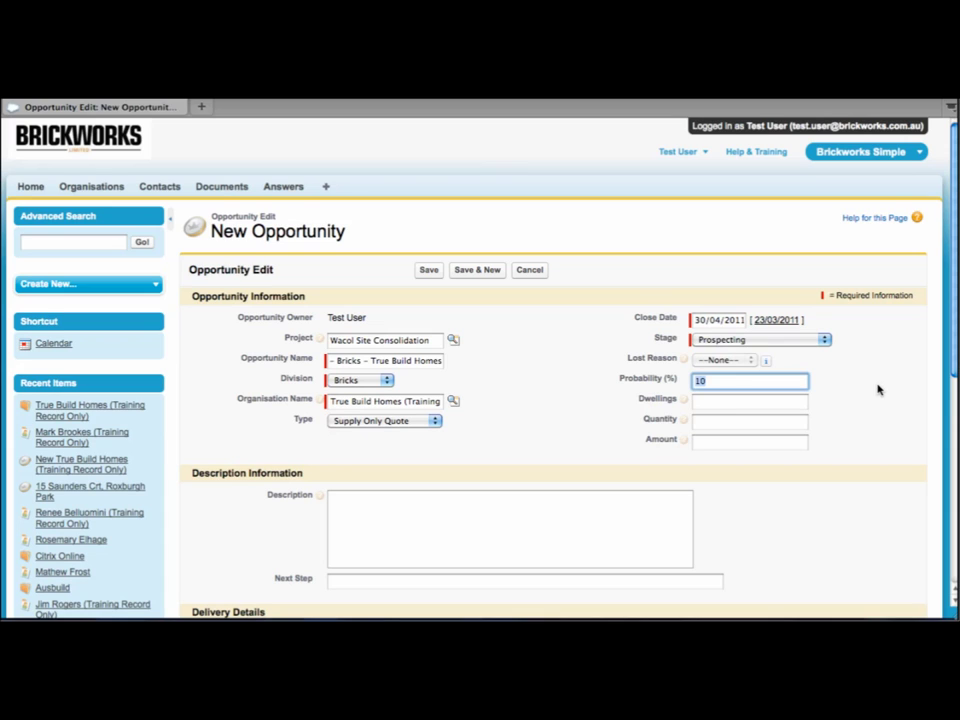
Step: Try the stages Estimating, Sale Closed / Grow Account, Closed Lost and Awaiting Plan/Requirements to compare their probabilities
{"action": "left_click", "coordinate": [826, 339]}
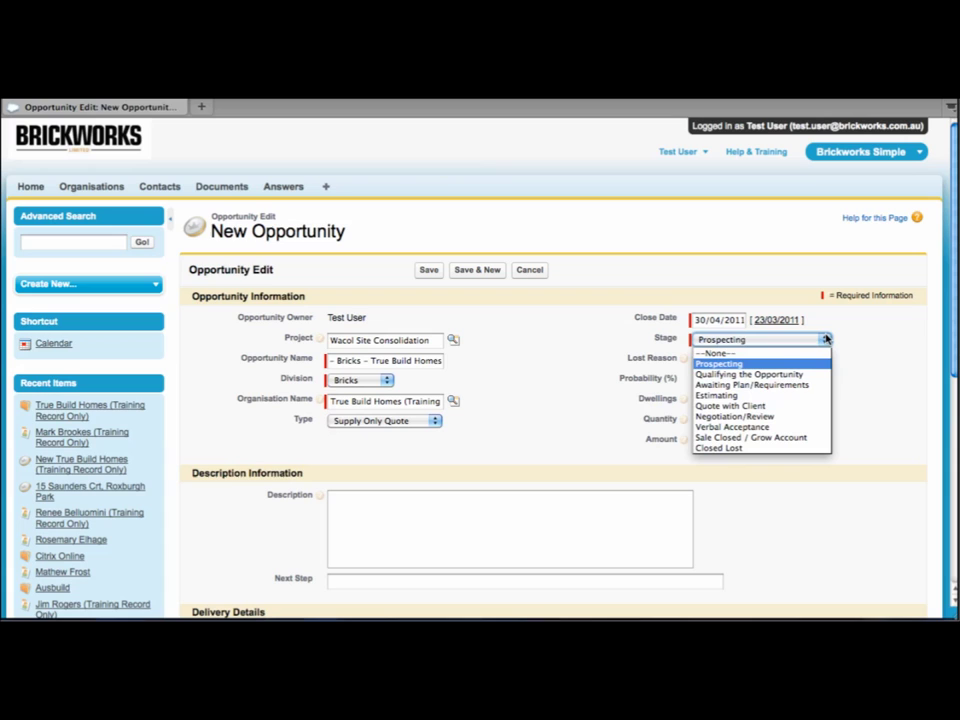
{"action": "left_click", "coordinate": [821, 396]}
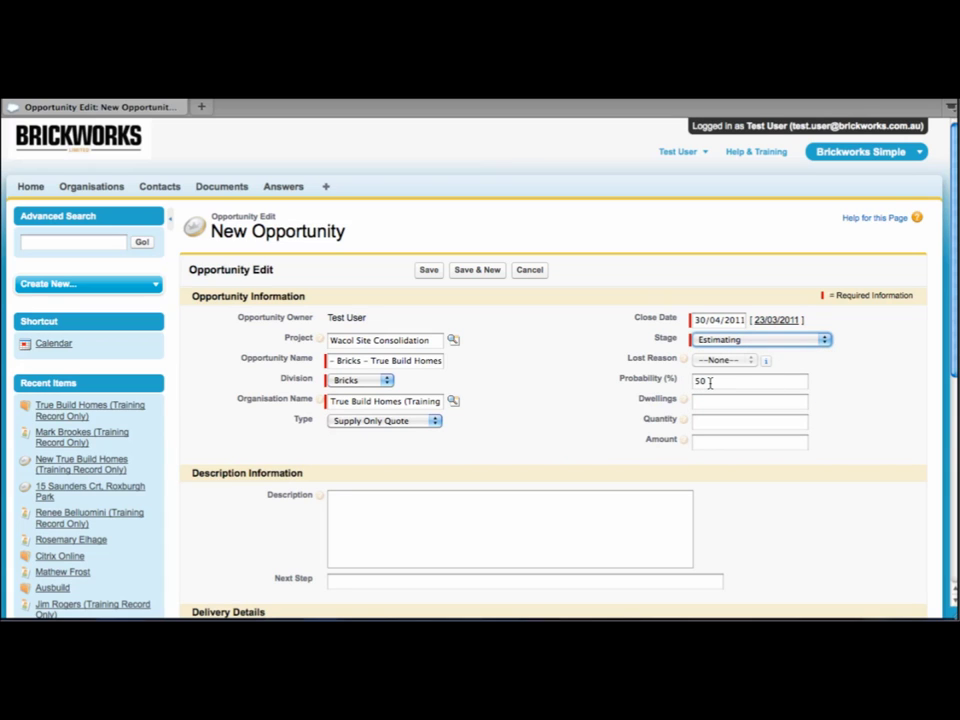
{"action": "left_click", "coordinate": [826, 340]}
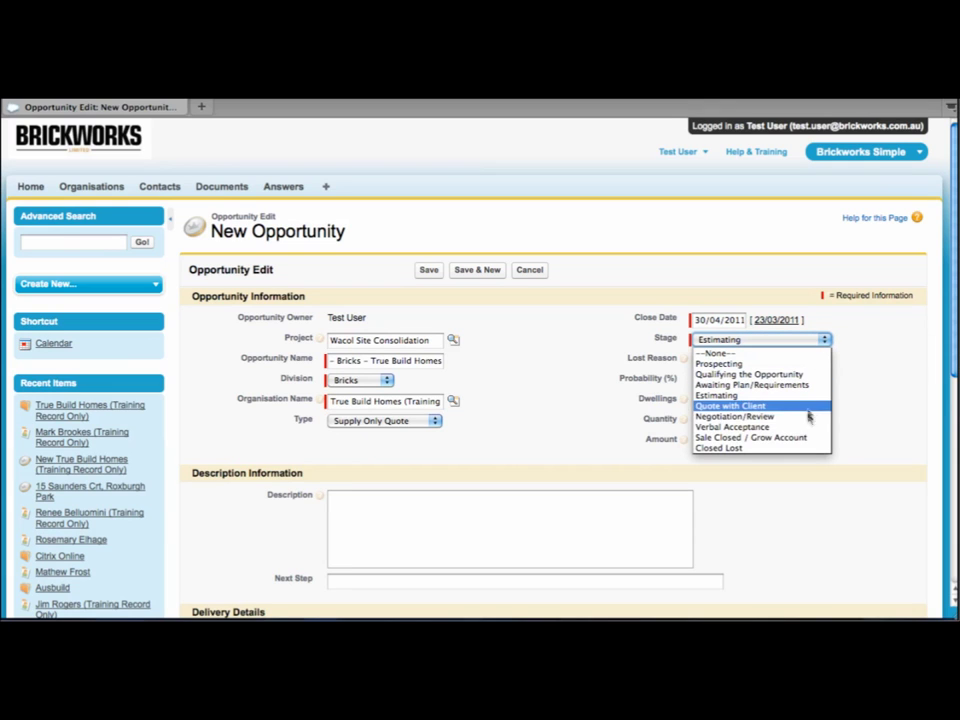
{"action": "left_click", "coordinate": [805, 441]}
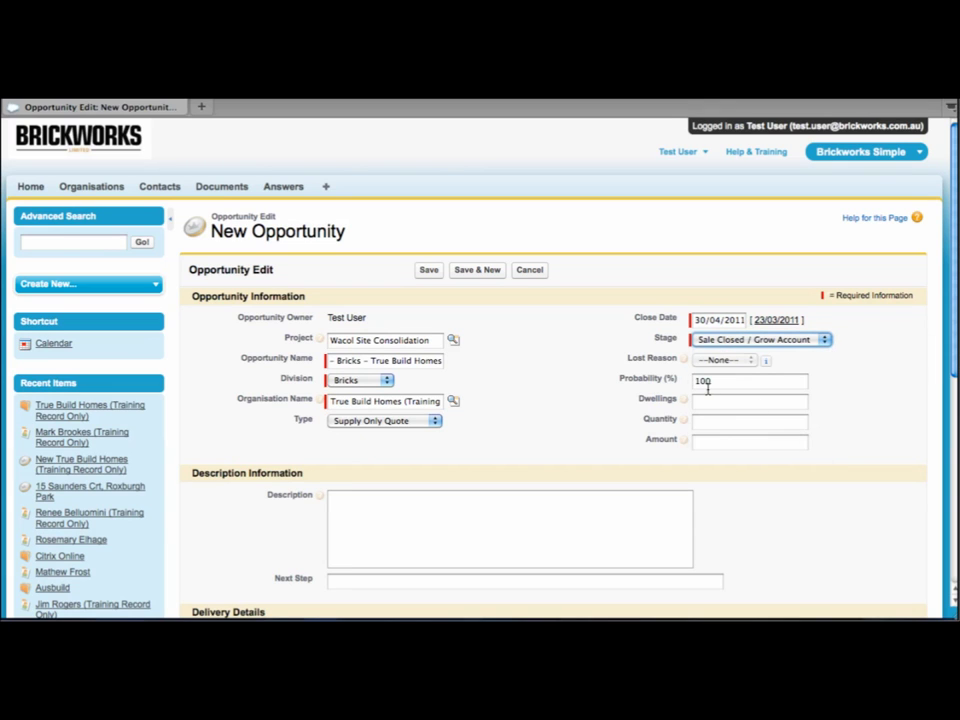
{"action": "left_click", "coordinate": [821, 341]}
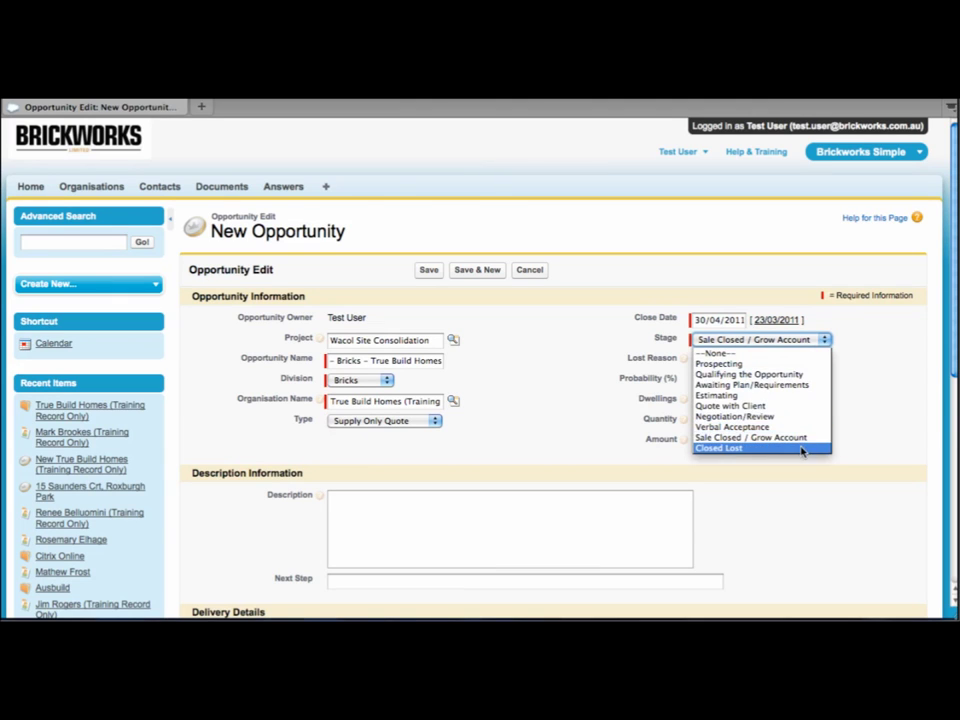
{"action": "left_click", "coordinate": [801, 449]}
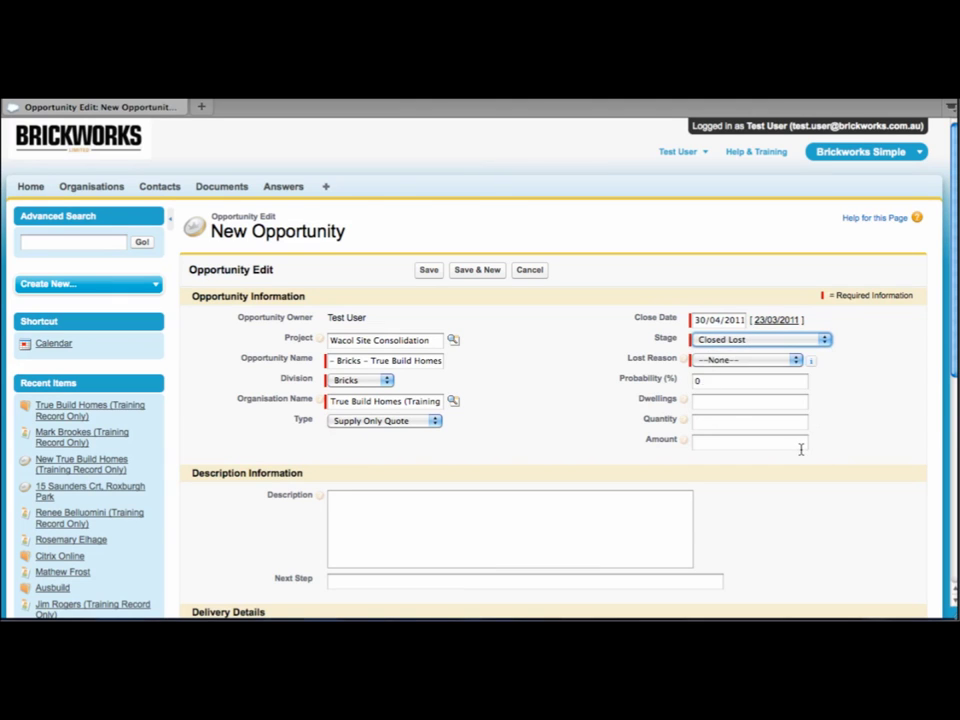
{"action": "left_click", "coordinate": [822, 339]}
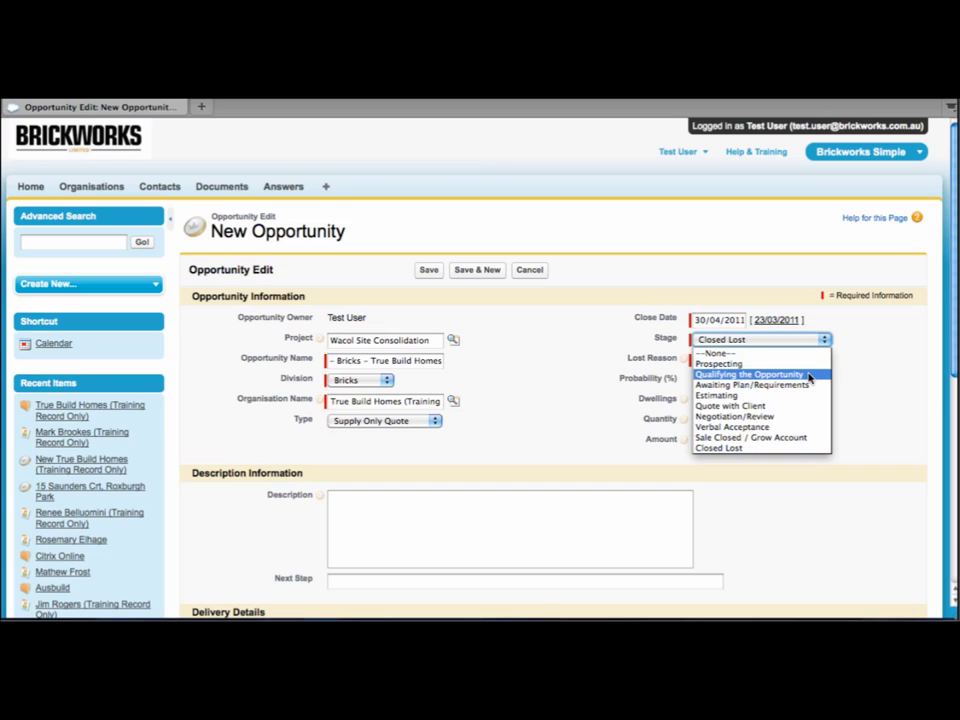
{"action": "left_click", "coordinate": [812, 385]}
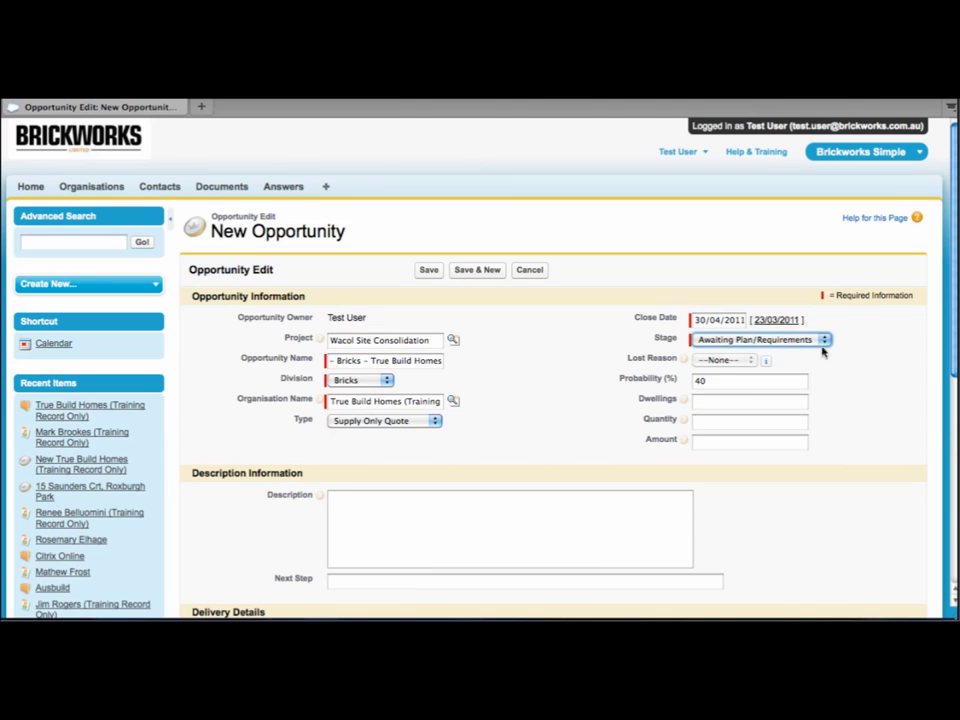
Step: Set the stage to Closed Lost and review the lost reason's help text and available options without choosing one
{"action": "left_click", "coordinate": [824, 340]}
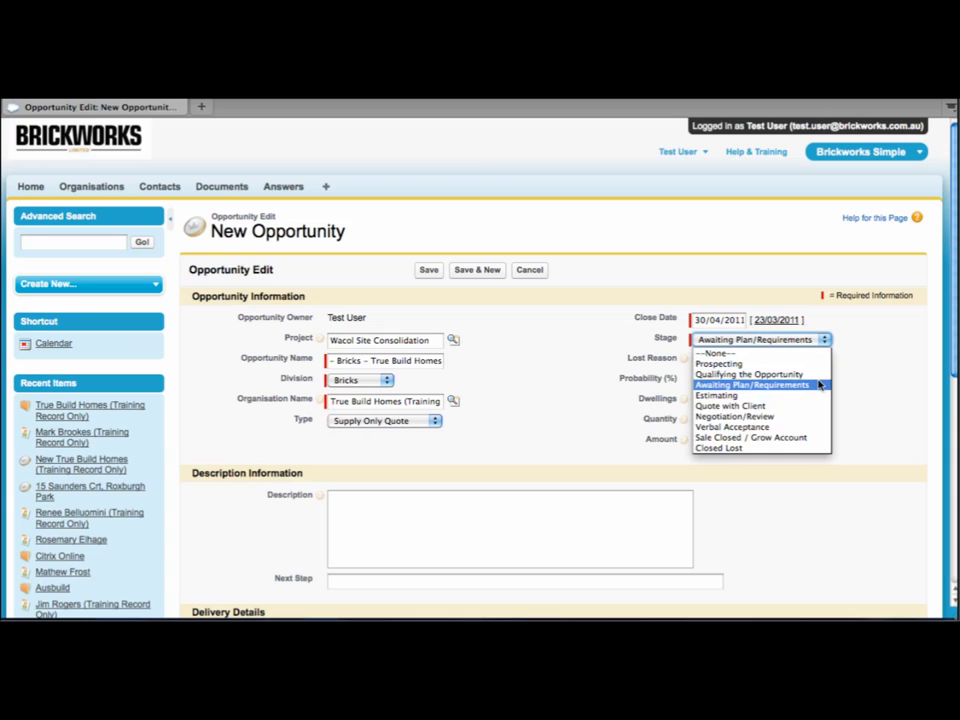
{"action": "left_click", "coordinate": [807, 449]}
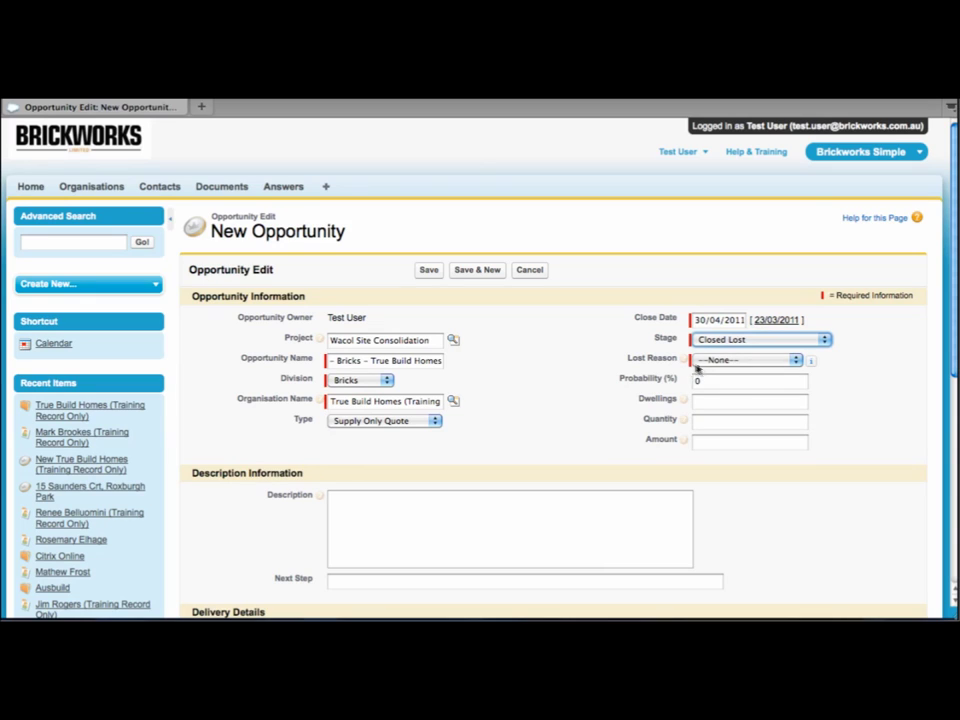
{"action": "mouse_move", "coordinate": [686, 361]}
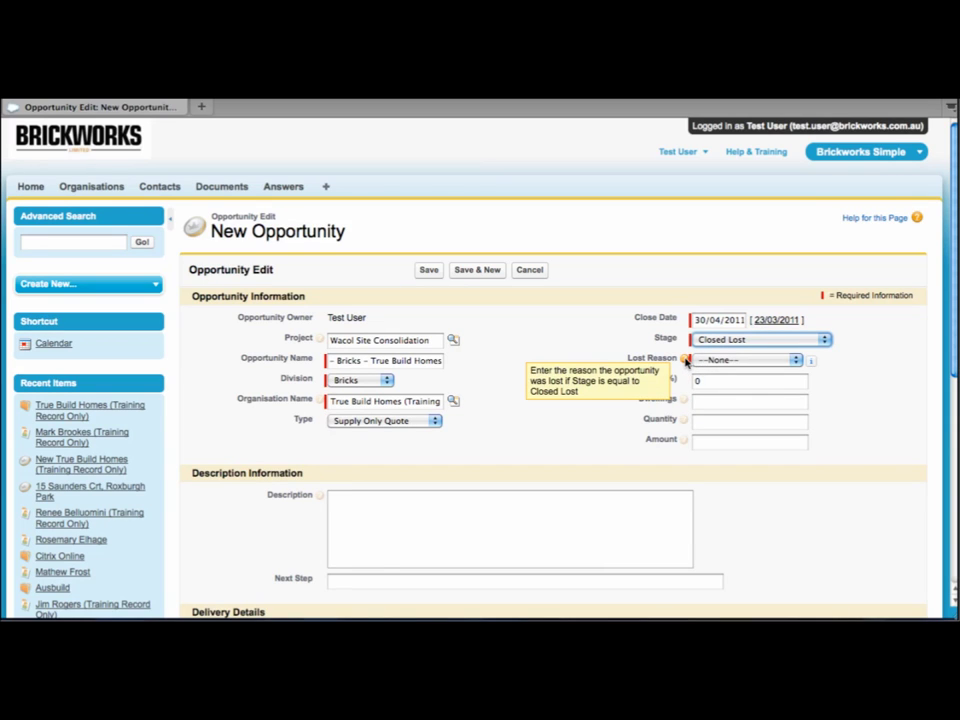
{"action": "left_click", "coordinate": [797, 362]}
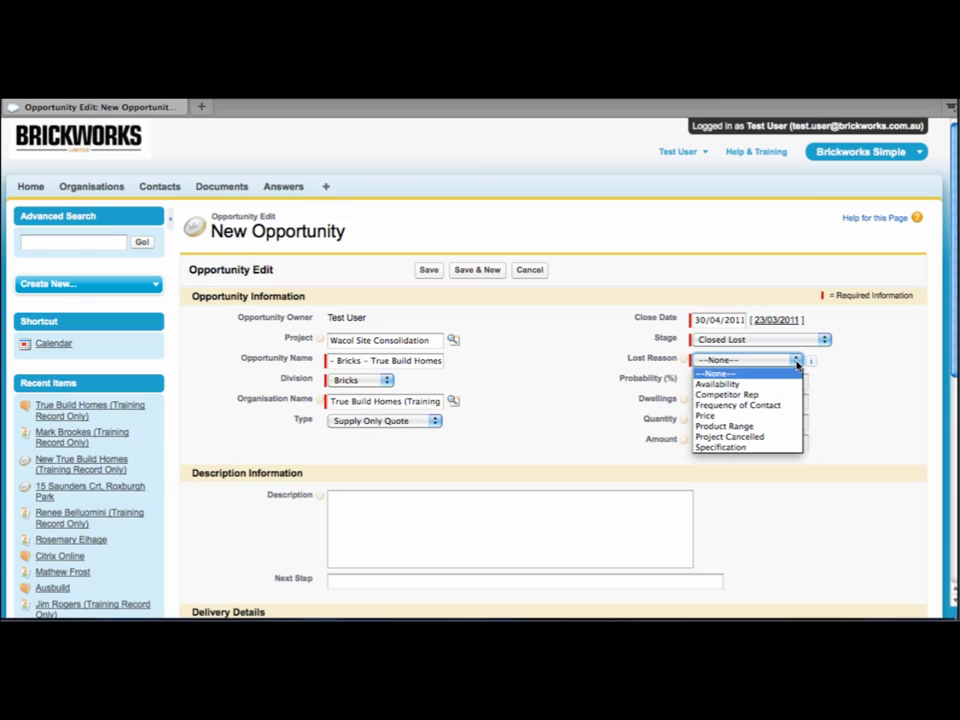
{"action": "left_click", "coordinate": [871, 383]}
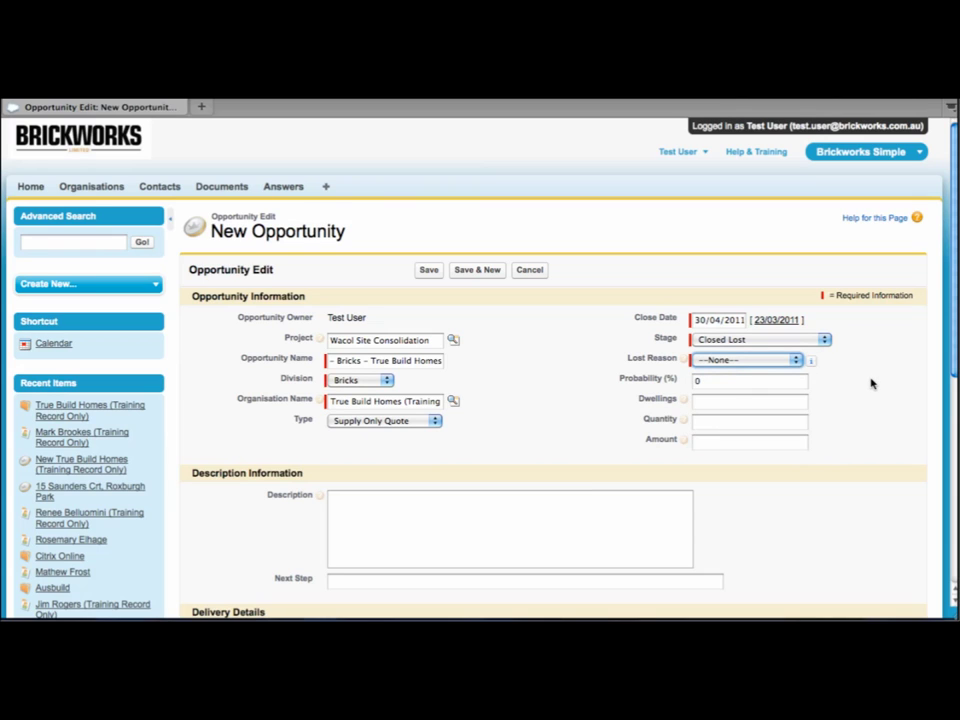
Step: Set the opportunity's stage to Qualifying the Opportunity and enter a quantity of 10k
{"action": "left_click", "coordinate": [803, 340]}
{"action": "left_click", "coordinate": [800, 373]}
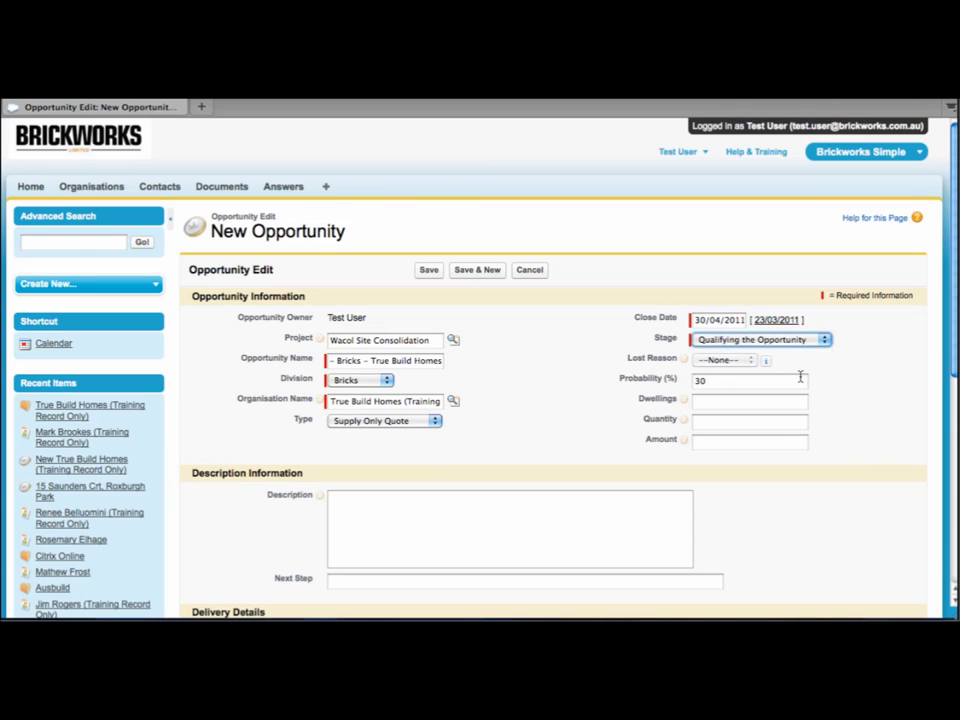
{"action": "left_click", "coordinate": [711, 421]}
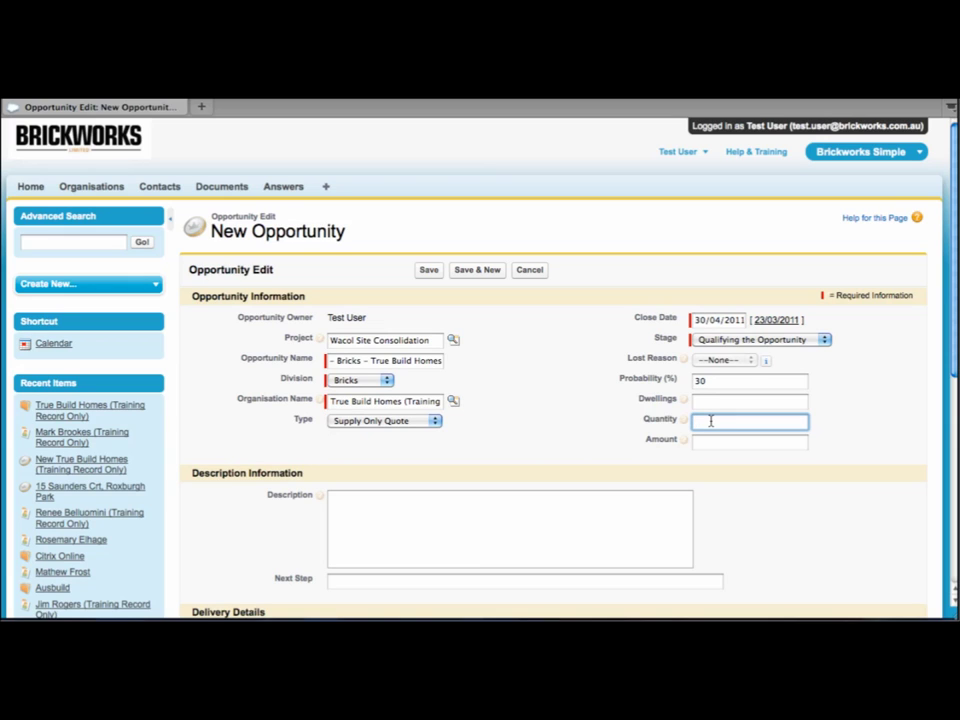
{"action": "type", "text": "10k"}
Step: Set the opportunity's amount to 100k
{"action": "left_click", "coordinate": [728, 441]}
{"action": "scroll", "coordinate": [728, 441], "scroll_direction": "down", "scroll_amount": 3}
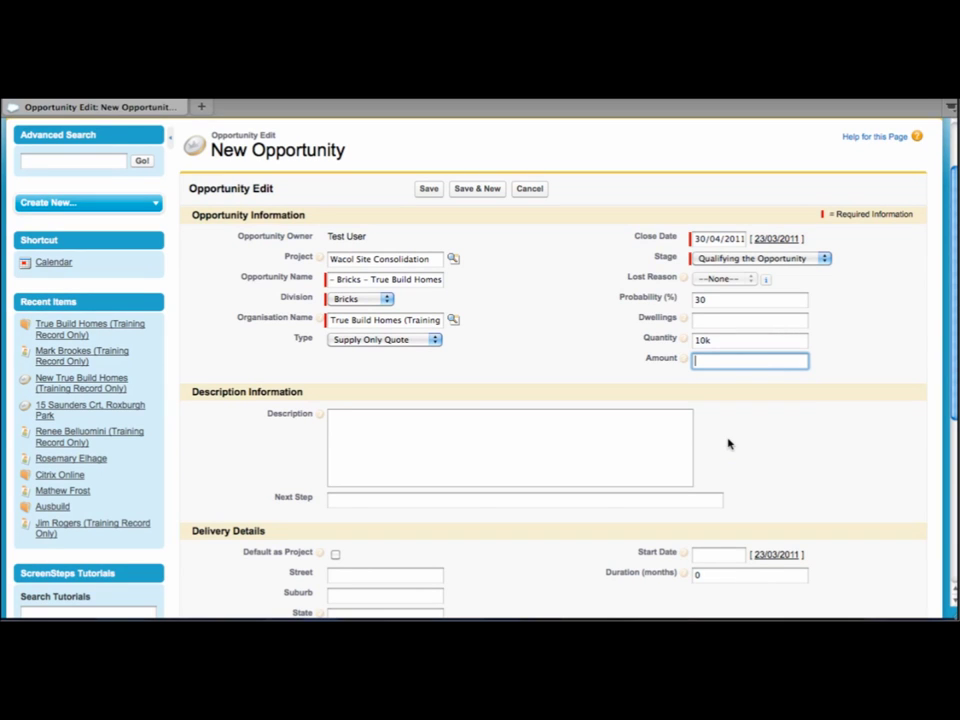
{"action": "type", "text": "100k"}
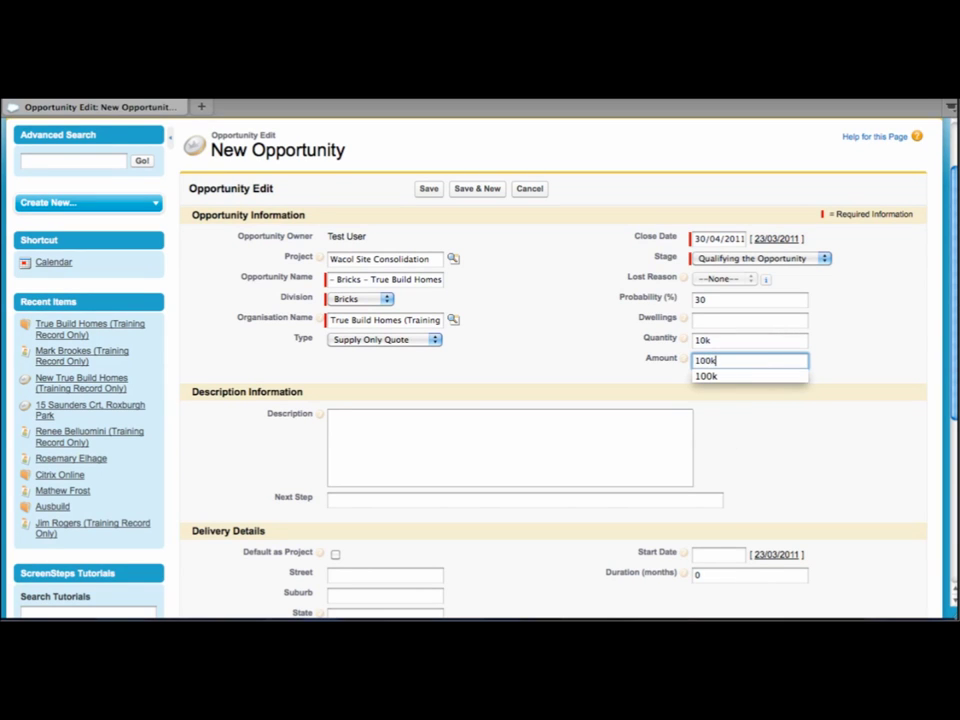
{"action": "left_click", "coordinate": [768, 500]}
{"action": "left_click", "coordinate": [731, 363]}
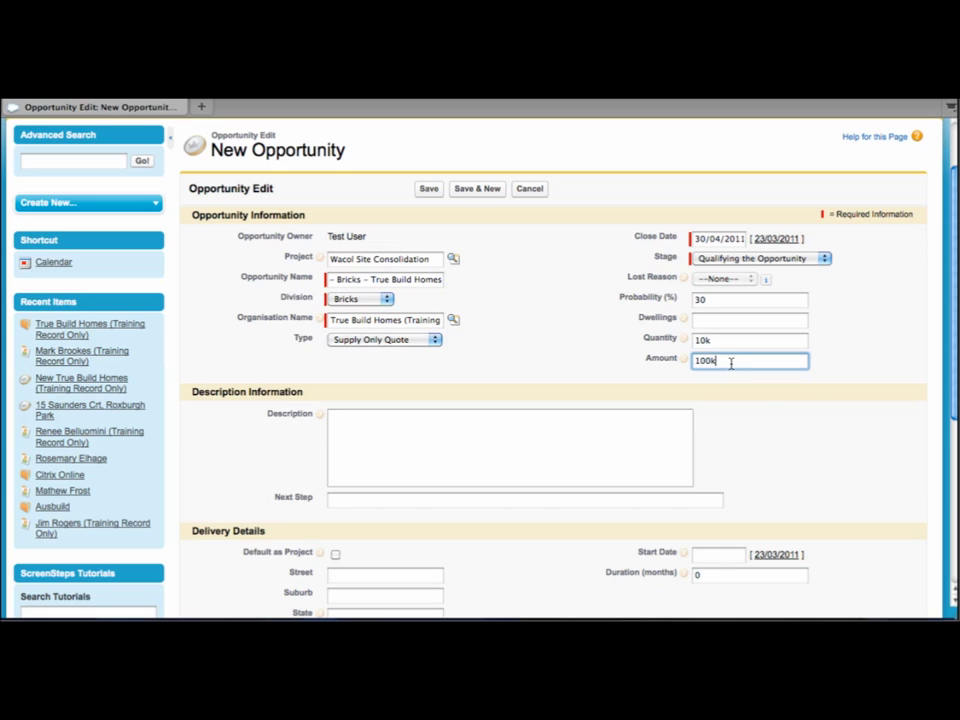
Step: Enter "description goes here" as the opportunity's description, correcting any misspelling
{"action": "left_click", "coordinate": [523, 442]}
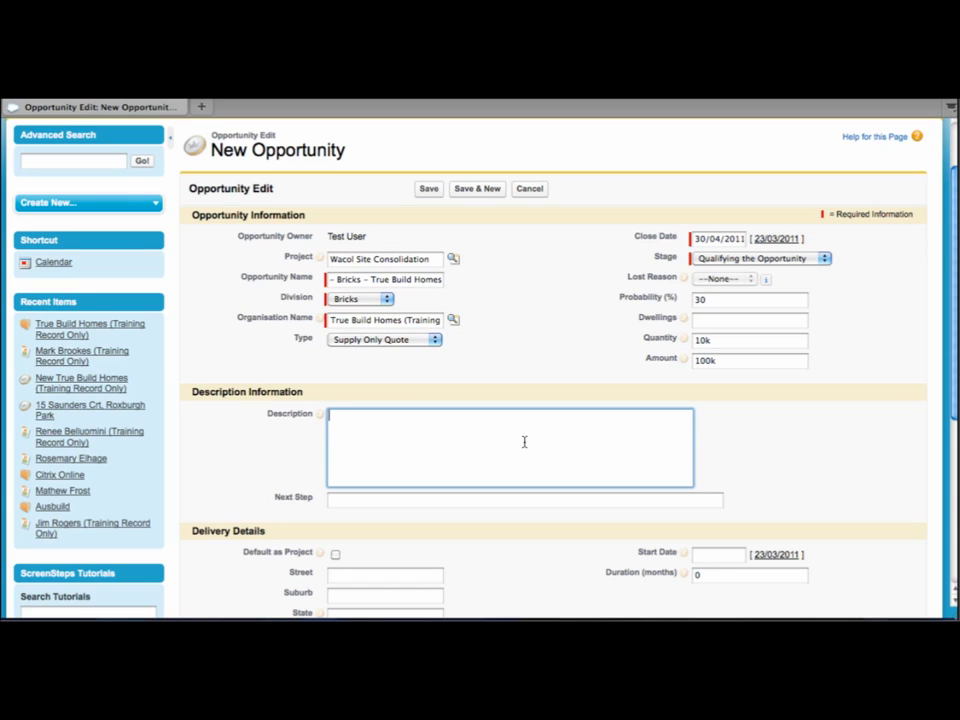
{"action": "mouse_move", "coordinate": [320, 417]}
{"action": "type", "text": "desciption goes"}
{"action": "key", "text": "BackSpace"}
{"action": "key", "text": "BackSpace"}
{"action": "type", "text": "oes here"}
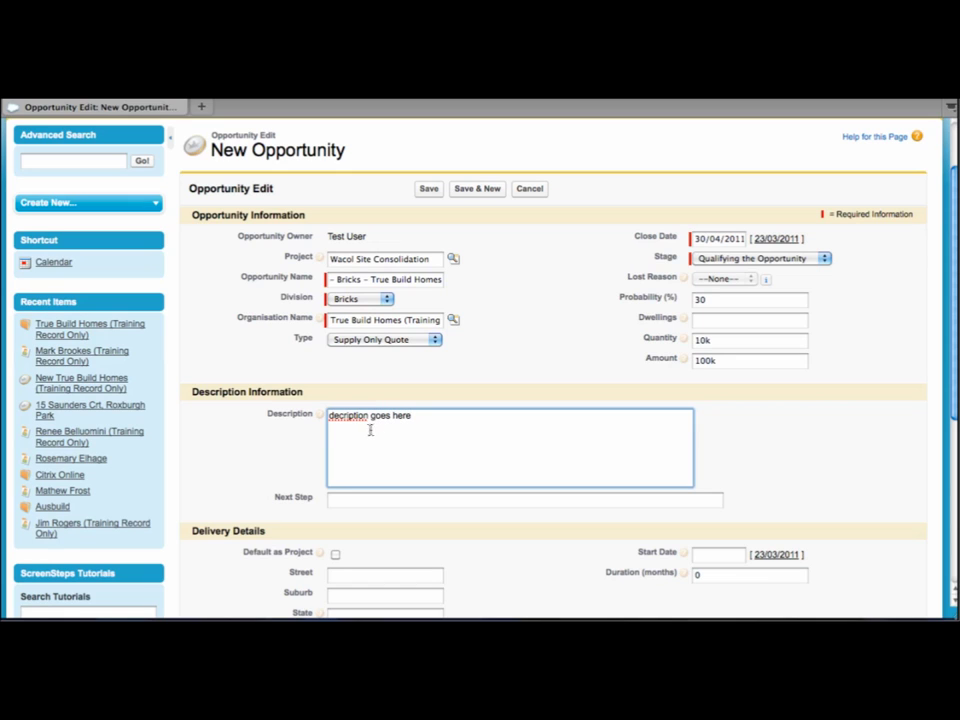
{"action": "left_click", "coordinate": [339, 417]}
{"action": "type", "text": "s"}
Step: Enter "waiting for feeback from" followed by the contact's first name as the opportunity's next step
{"action": "left_click", "coordinate": [420, 502]}
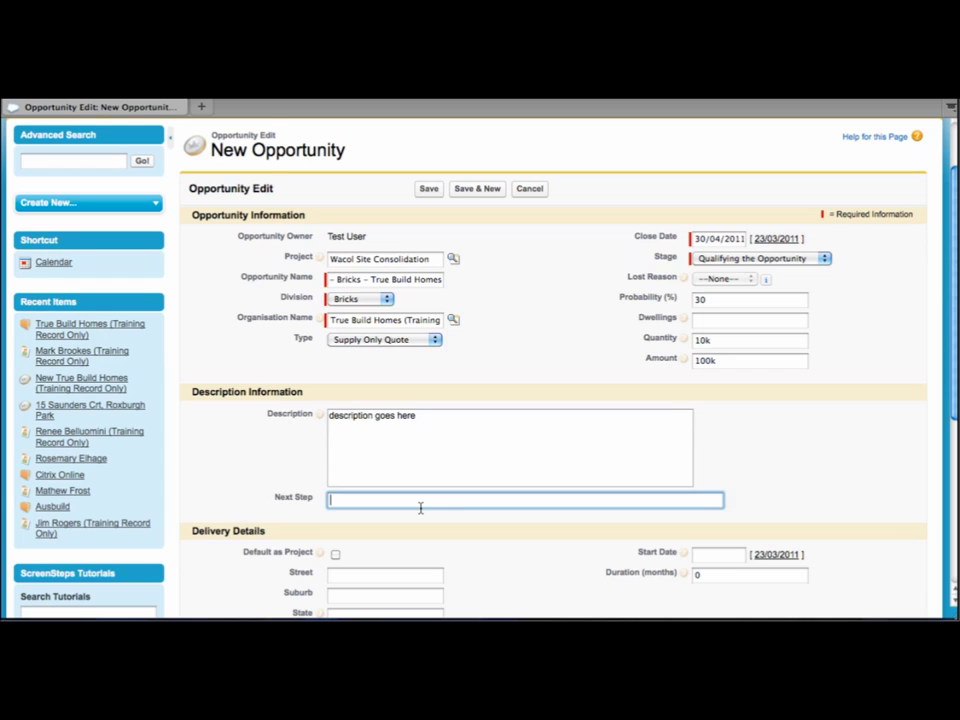
{"action": "scroll", "coordinate": [420, 508], "scroll_direction": "down", "scroll_amount": 4}
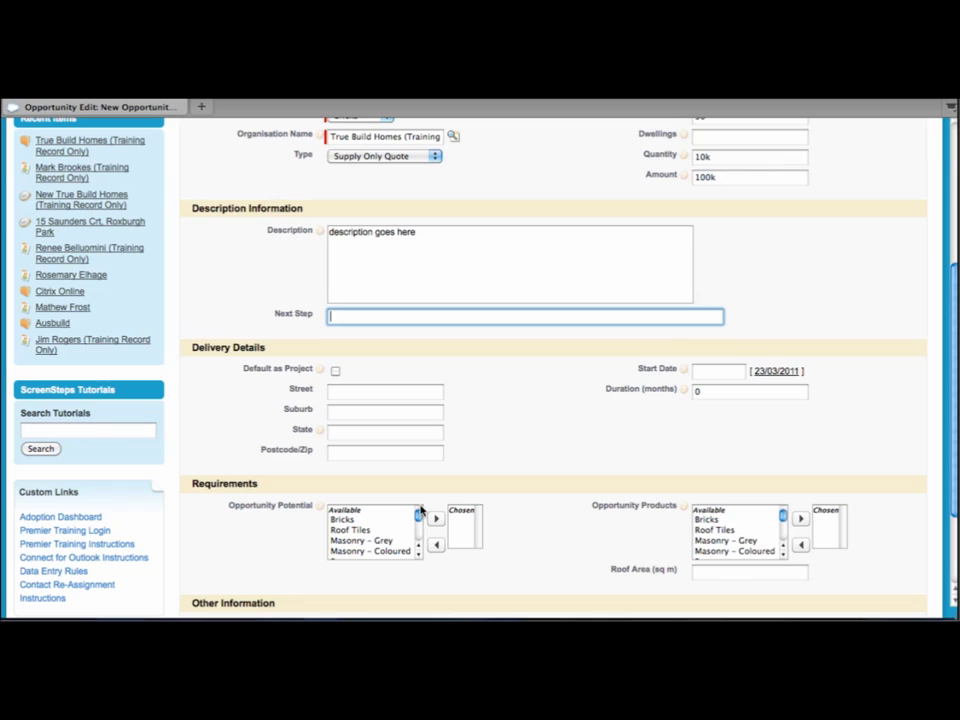
{"action": "type", "text": "waiting for m"}
{"action": "key", "text": "BackSpace"}
{"action": "type", "text": "feeback from "}
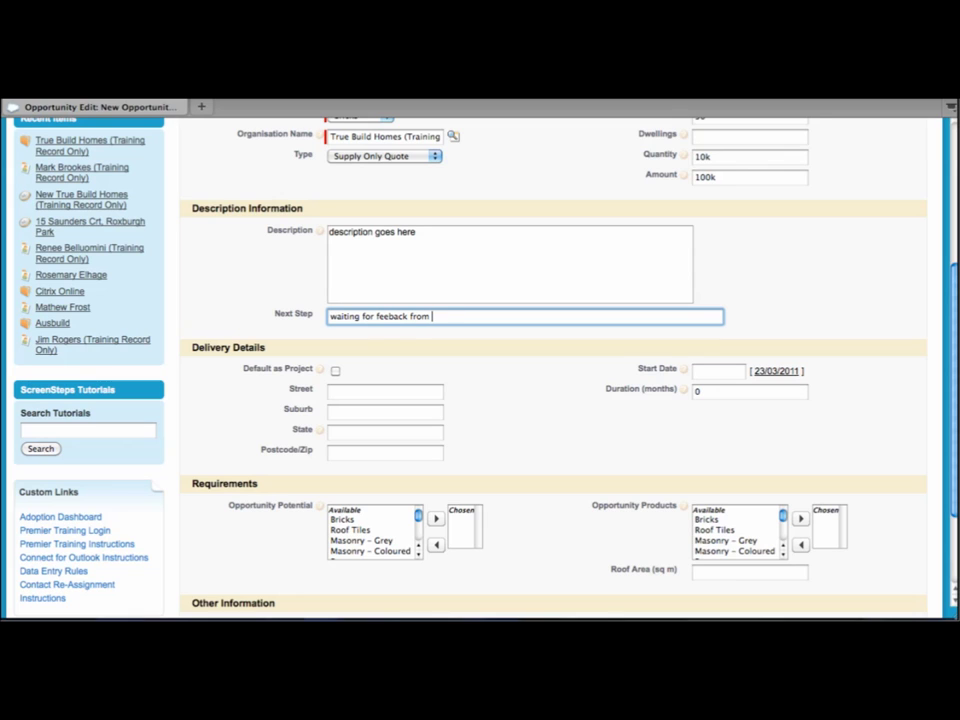
{"action": "type", "text": "Mark"}
{"action": "left_click", "coordinate": [565, 431]}
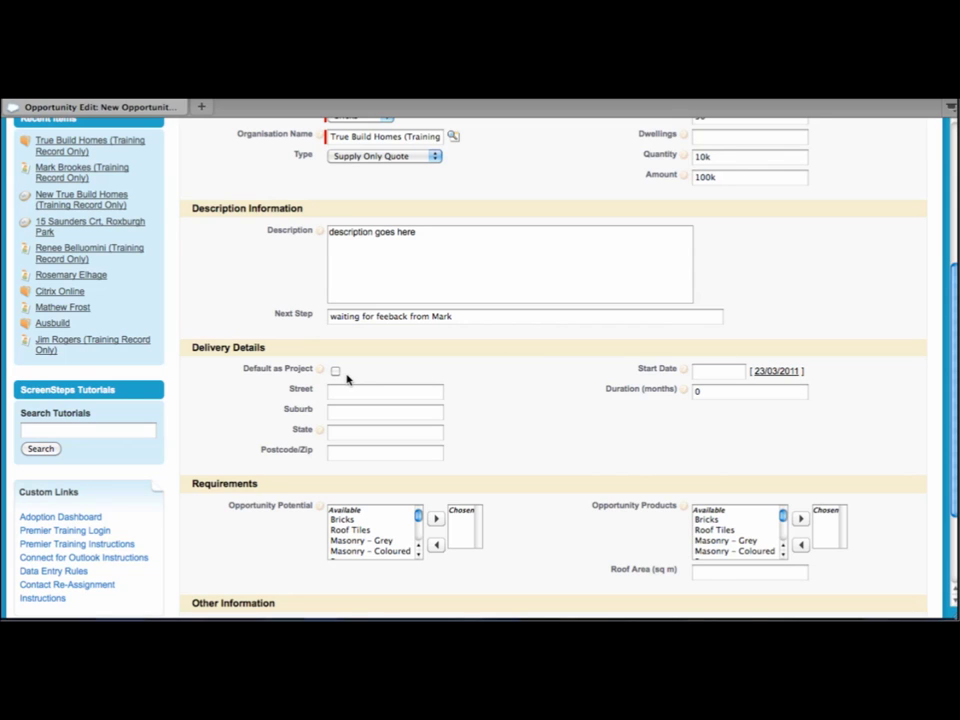
Step: Set the state in the delivery details to NSW
{"action": "left_click", "coordinate": [368, 435]}
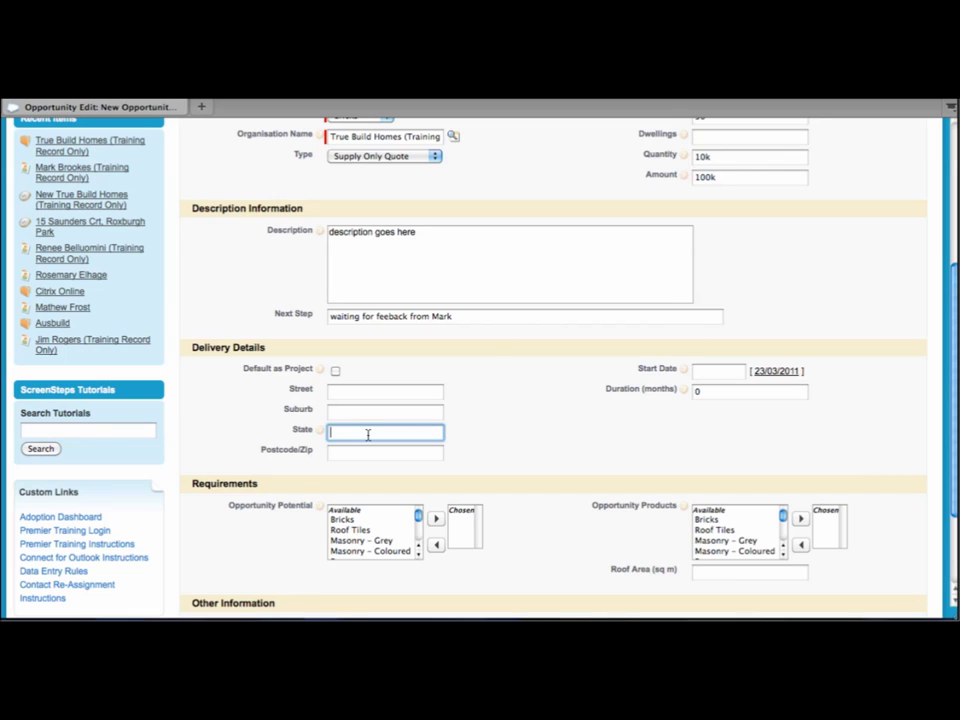
{"action": "type", "text": "NSW"}
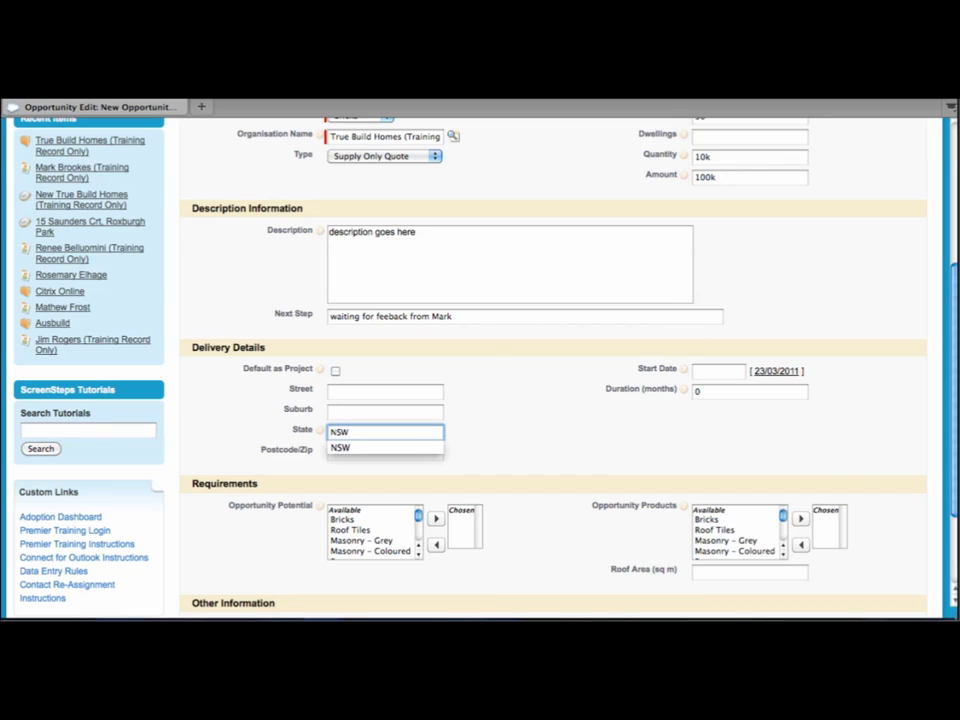
{"action": "left_click", "coordinate": [505, 429]}
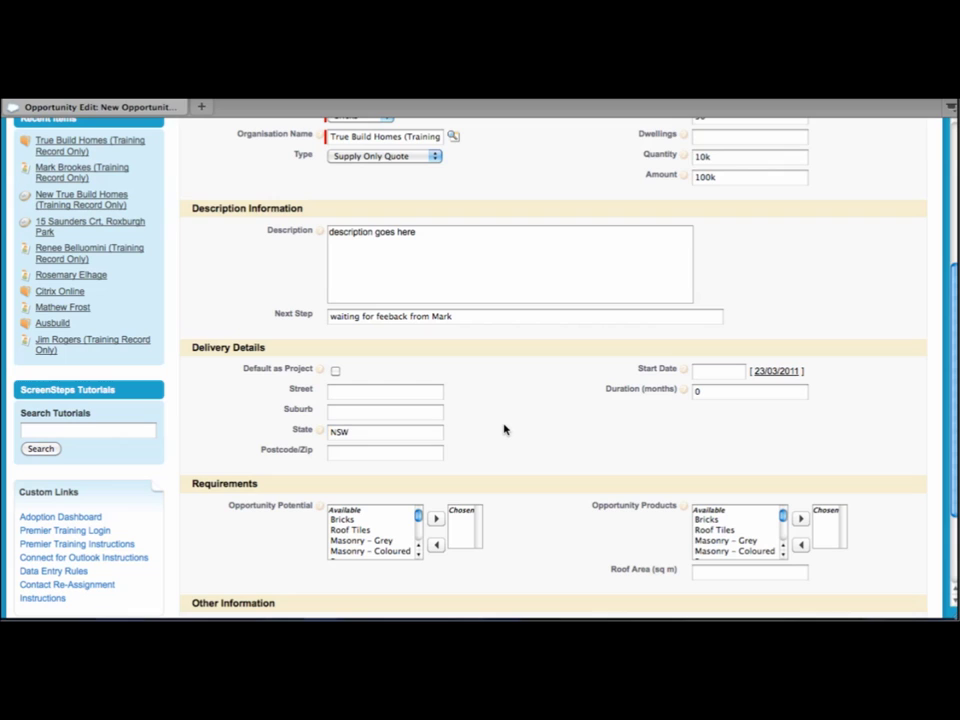
Step: Set the delivery start date to 1/05/2011 using the calendar and the duration to 12 months
{"action": "left_click", "coordinate": [721, 371]}
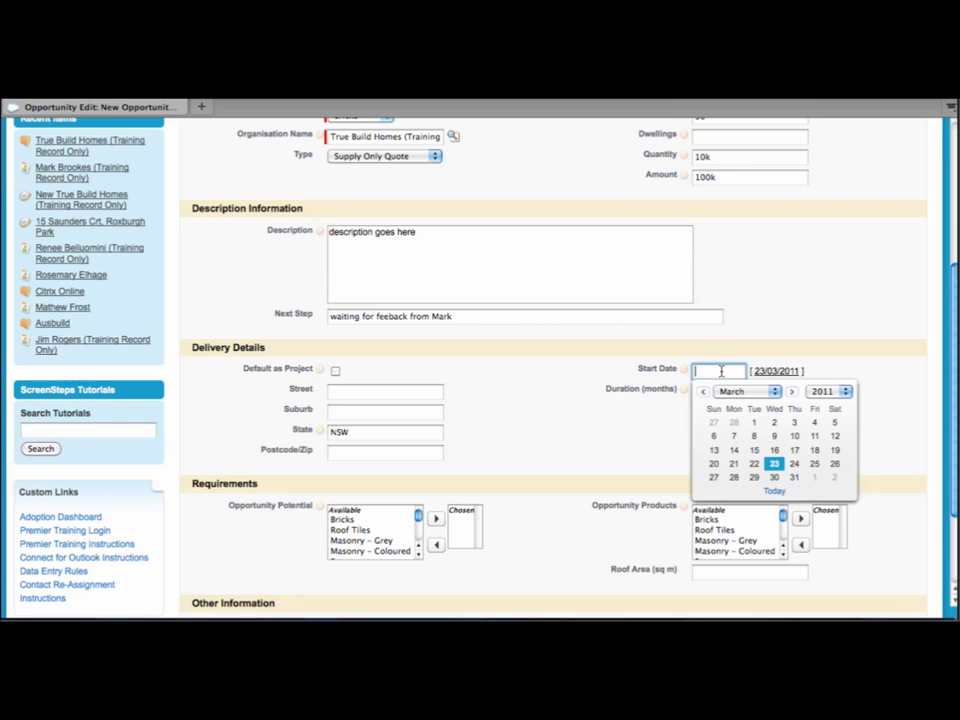
{"action": "left_click", "coordinate": [792, 392]}
{"action": "left_click", "coordinate": [792, 392]}
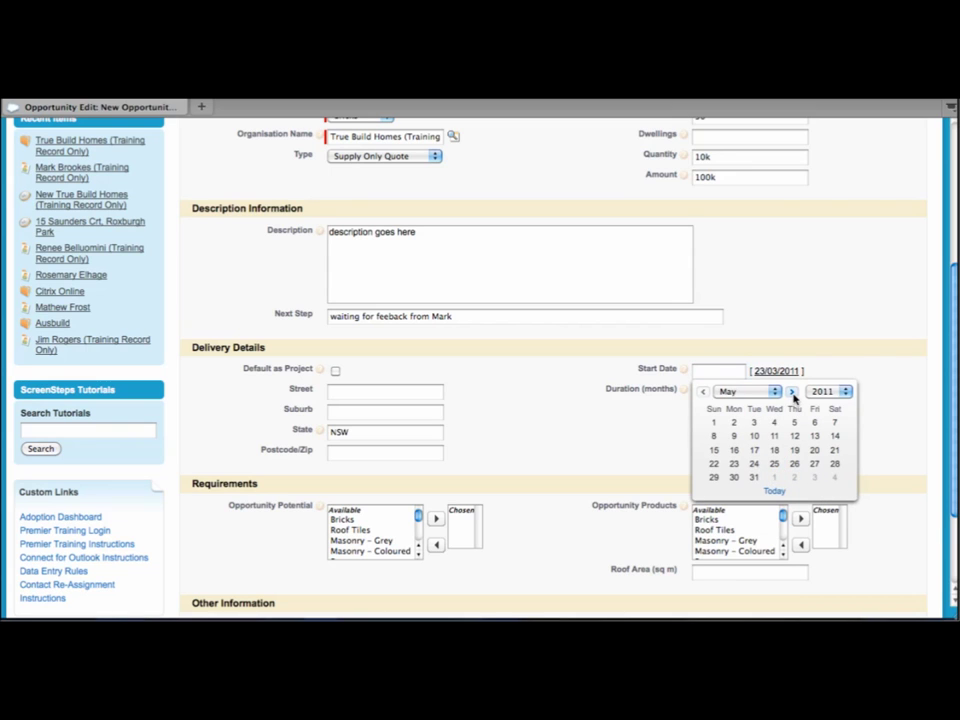
{"action": "left_click", "coordinate": [714, 423]}
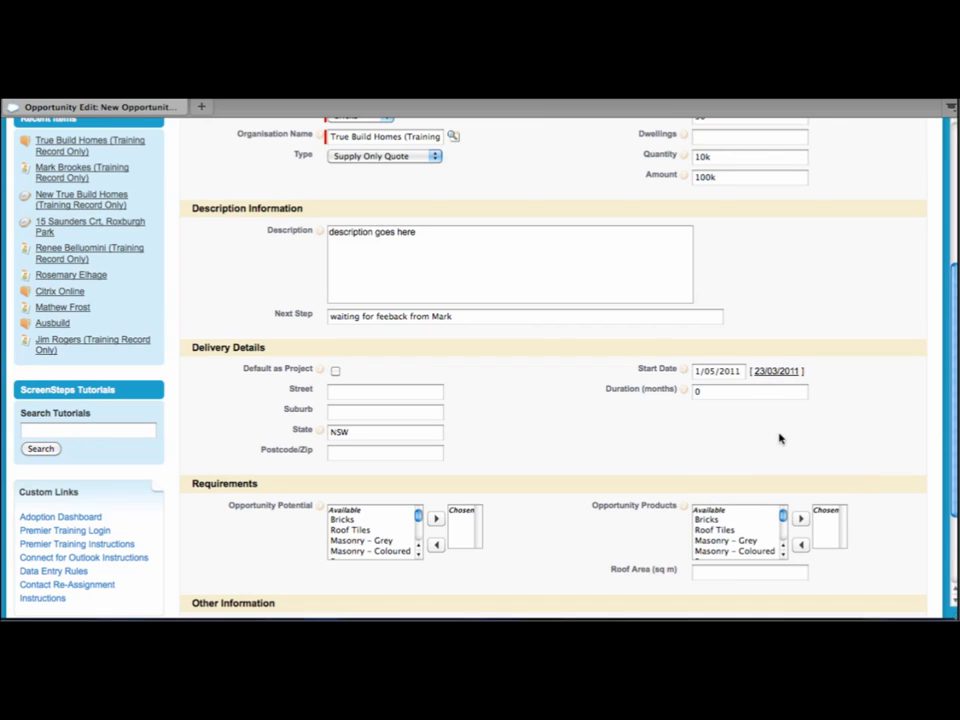
{"action": "left_click", "coordinate": [750, 396]}
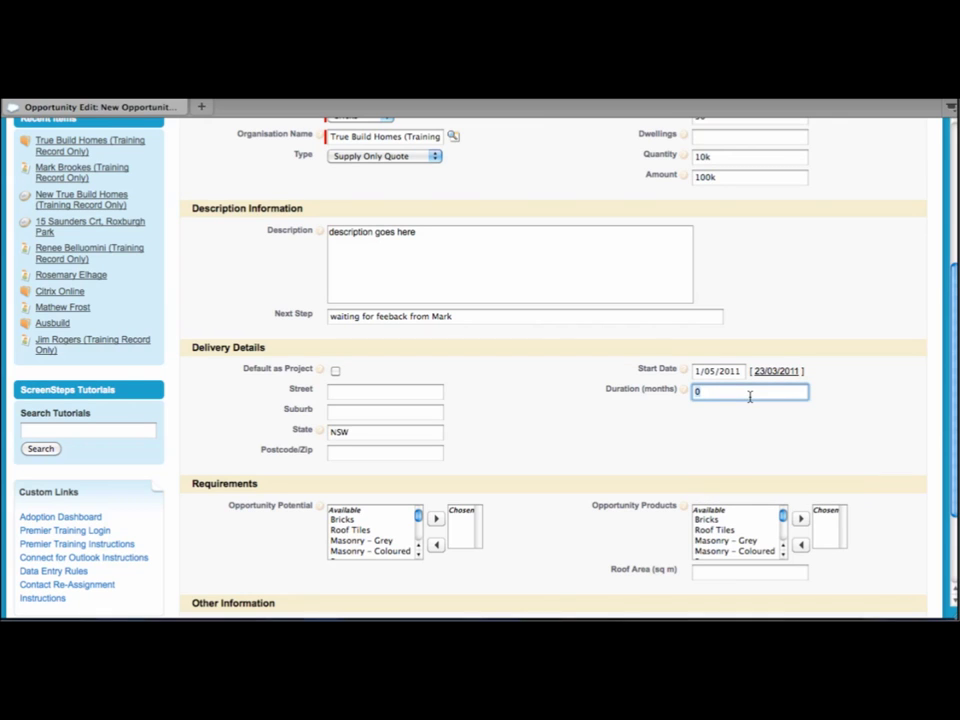
{"action": "type", "text": "12"}
{"action": "left_click", "coordinate": [735, 446]}
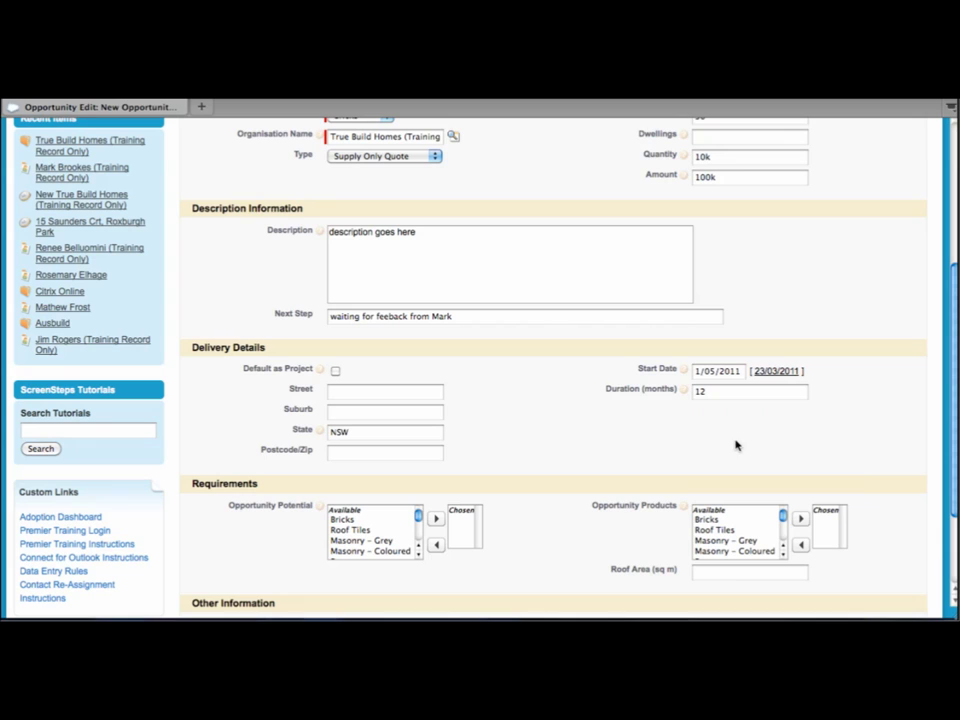
Step: Examine the Requirements section, briefly highlighting its heading
{"action": "scroll", "coordinate": [636, 457], "scroll_direction": "down", "scroll_amount": 3}
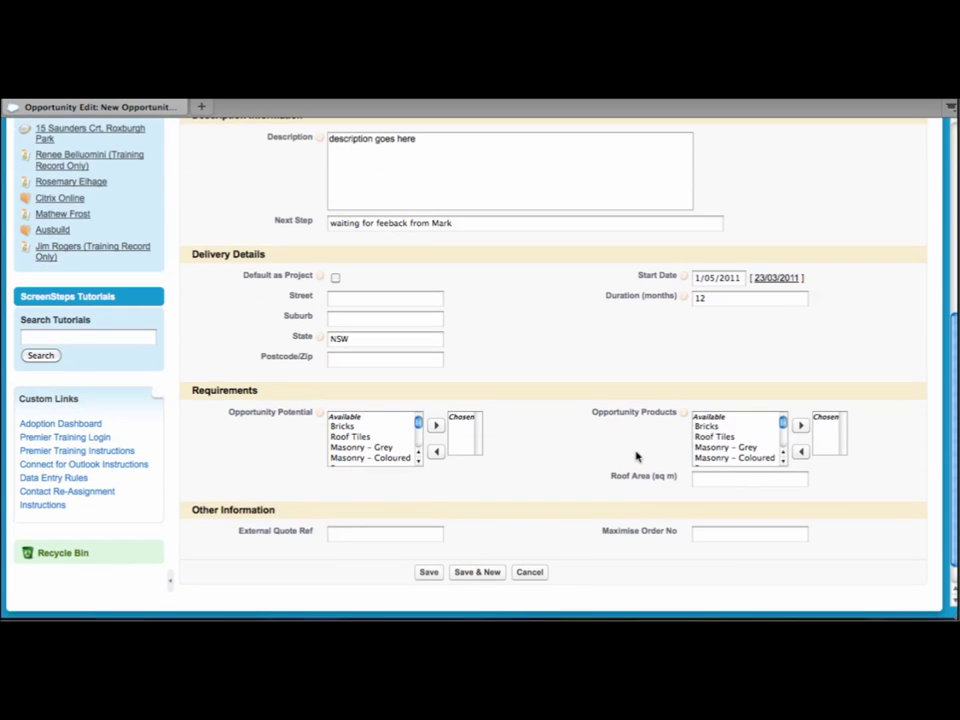
{"action": "double_click", "coordinate": [238, 393]}
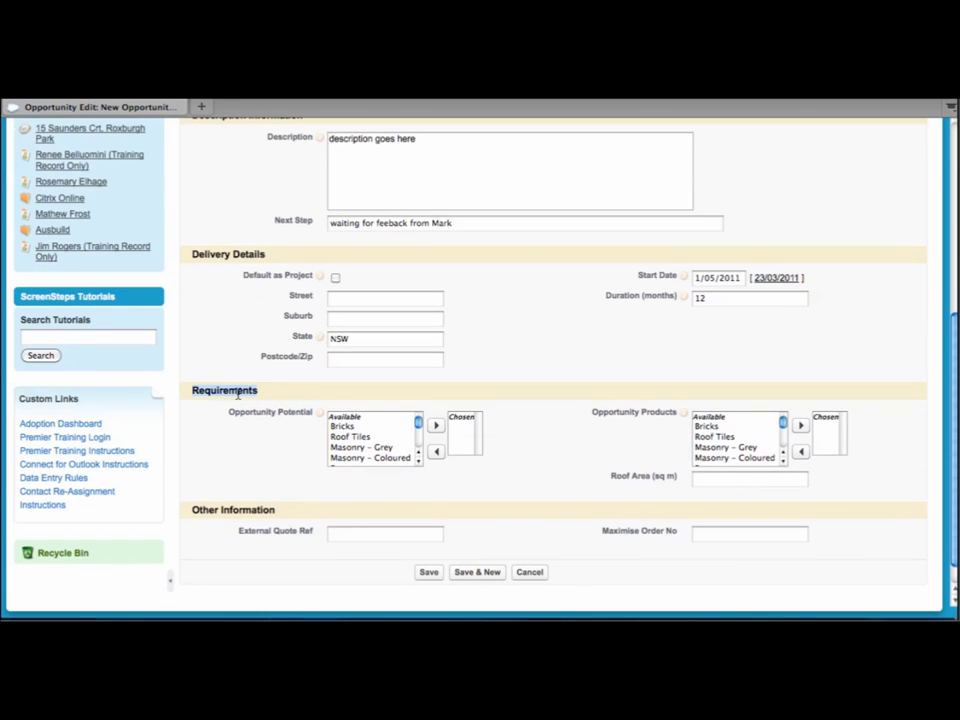
{"action": "left_click", "coordinate": [236, 418]}
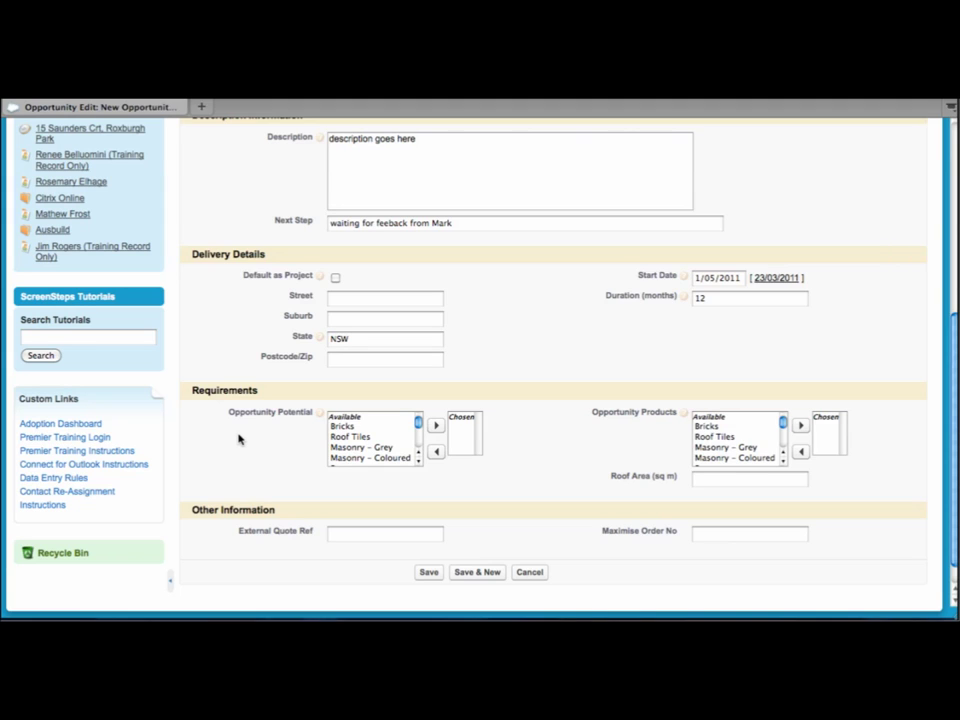
Step: Add Roof Tiles and Masonry – Grey to the chosen values for Opportunity Potential
{"action": "left_click", "coordinate": [352, 436]}
{"action": "left_click", "coordinate": [360, 447], "text": "ctrl"}
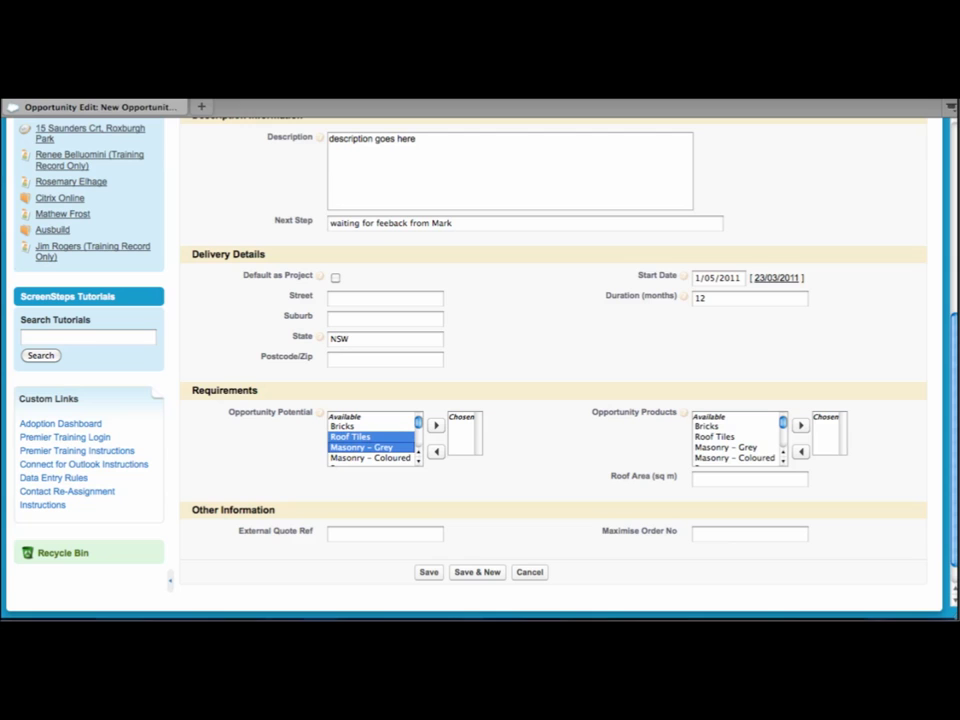
{"action": "left_click", "coordinate": [435, 425]}
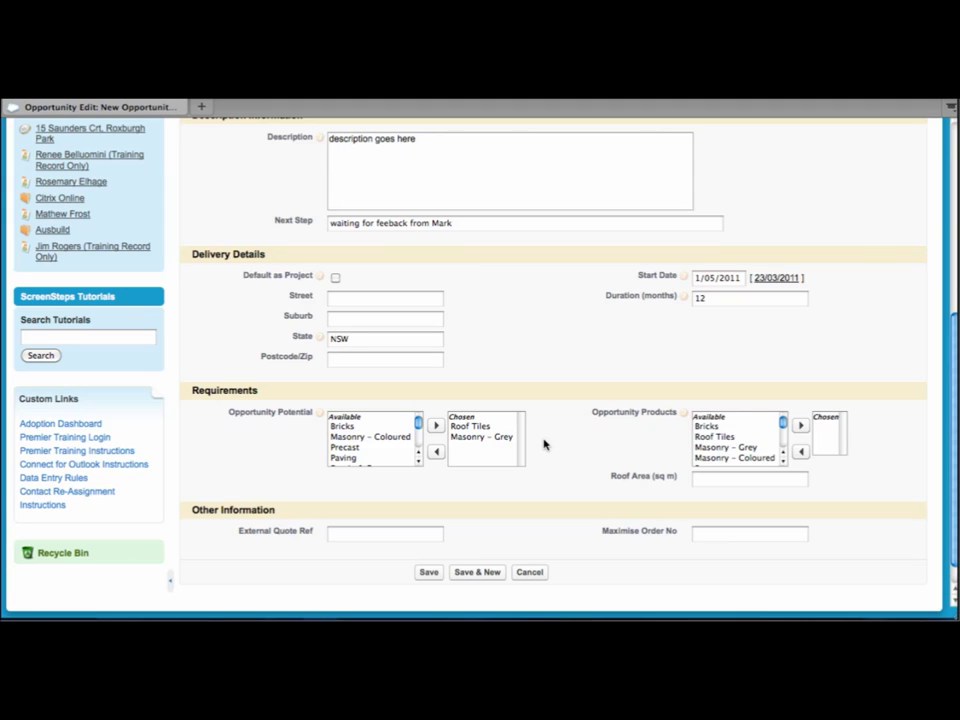
Step: Add Bricks to the chosen Opportunity Products and check that field's help text
{"action": "left_click", "coordinate": [712, 426]}
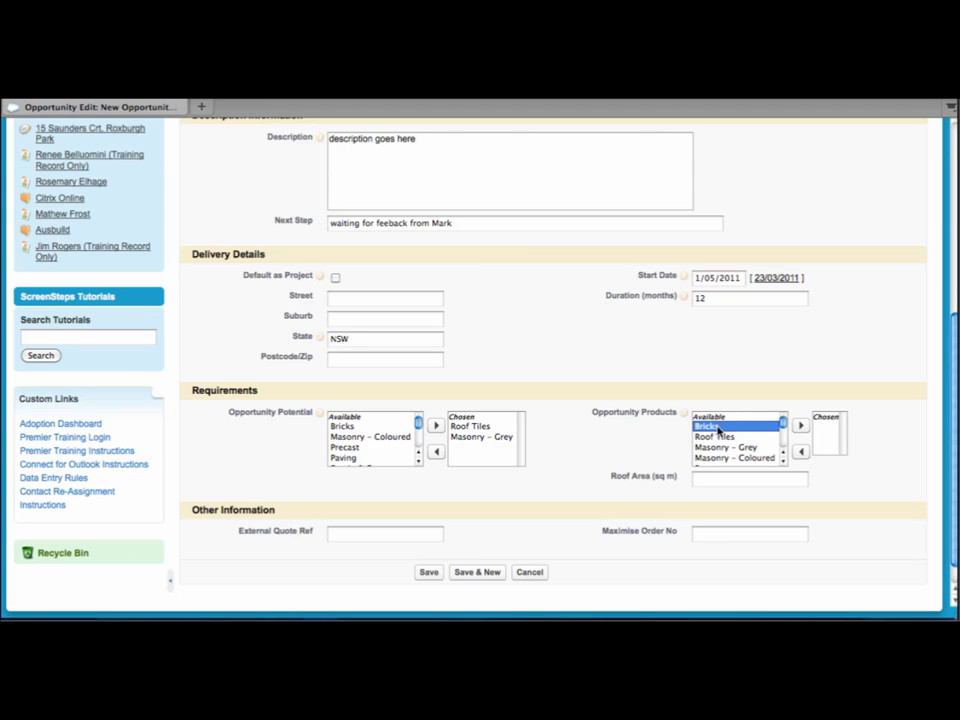
{"action": "left_click", "coordinate": [800, 427]}
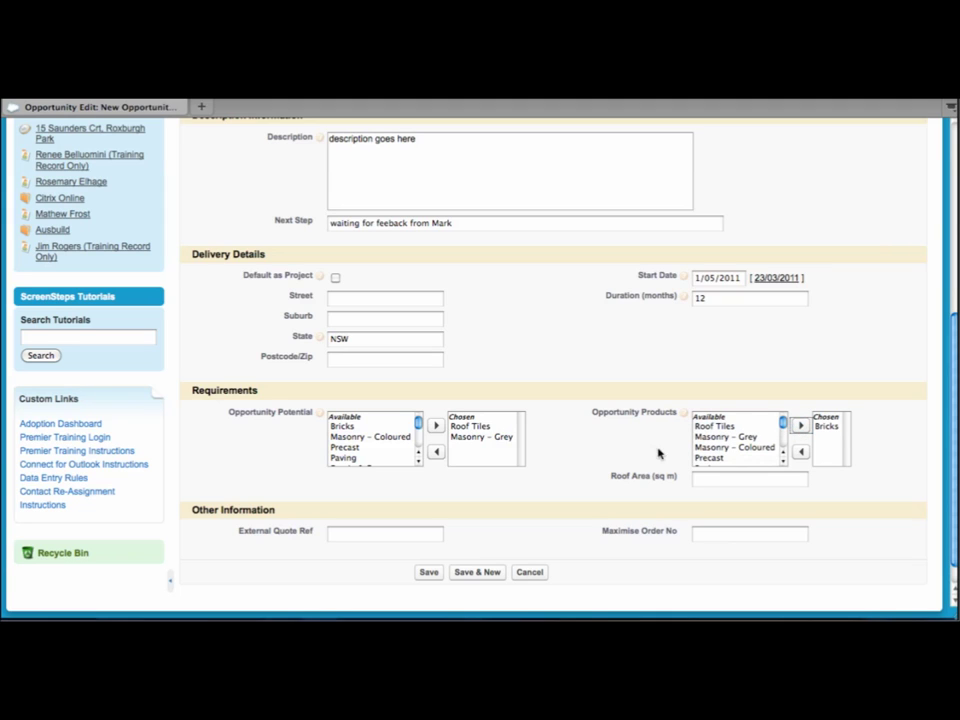
{"action": "mouse_move", "coordinate": [685, 414]}
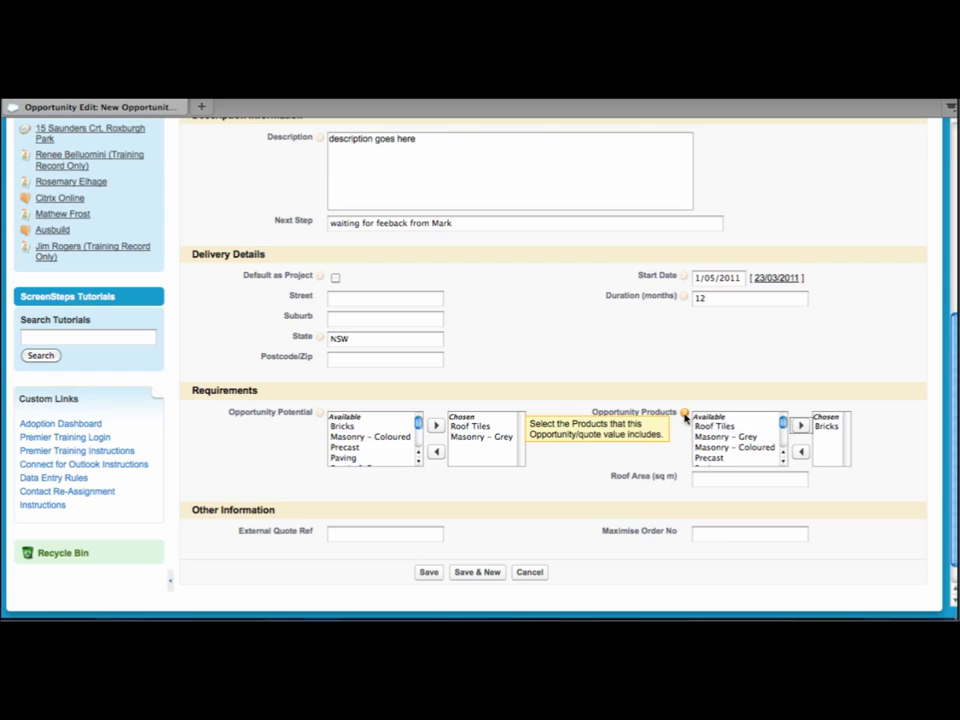
Step: Leave the roof area, external quote reference and Maximise order number blank and save the new opportunity
{"action": "left_click", "coordinate": [645, 479]}
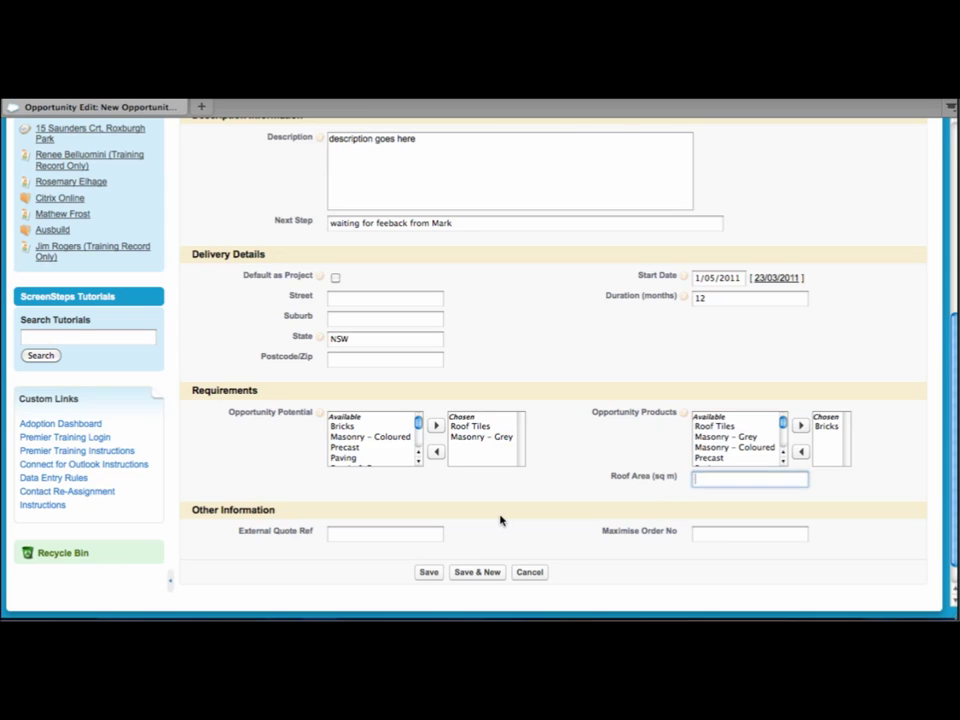
{"action": "scroll", "coordinate": [501, 520], "scroll_direction": "down", "scroll_amount": 1}
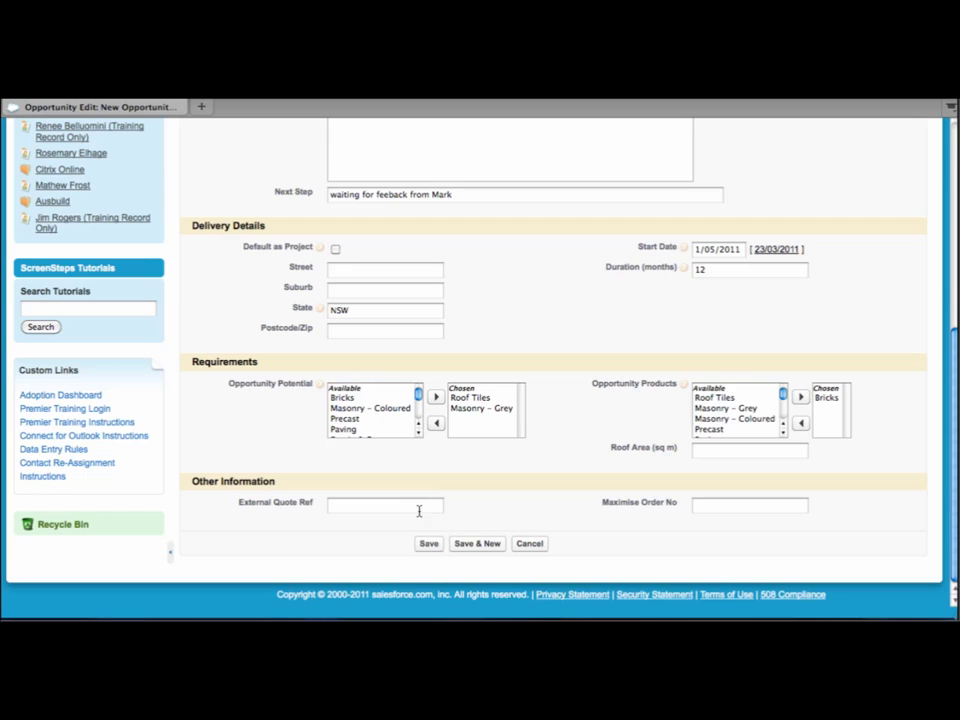
{"action": "left_click", "coordinate": [702, 508]}
{"action": "left_click", "coordinate": [664, 529]}
{"action": "scroll", "coordinate": [664, 529], "scroll_direction": "up", "scroll_amount": 10}
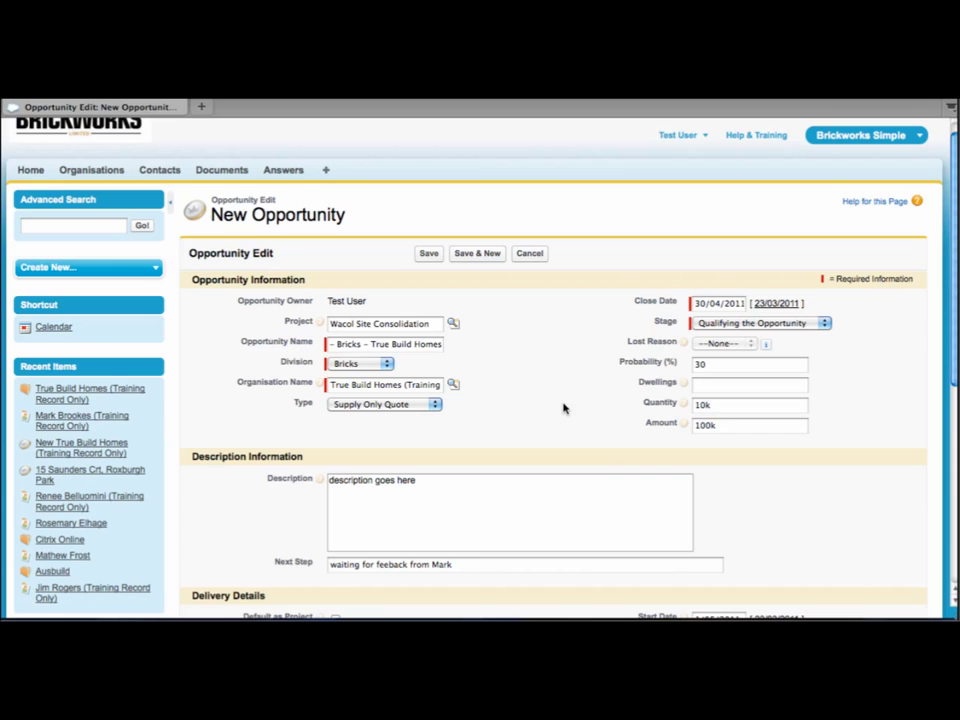
{"action": "left_click", "coordinate": [424, 257]}
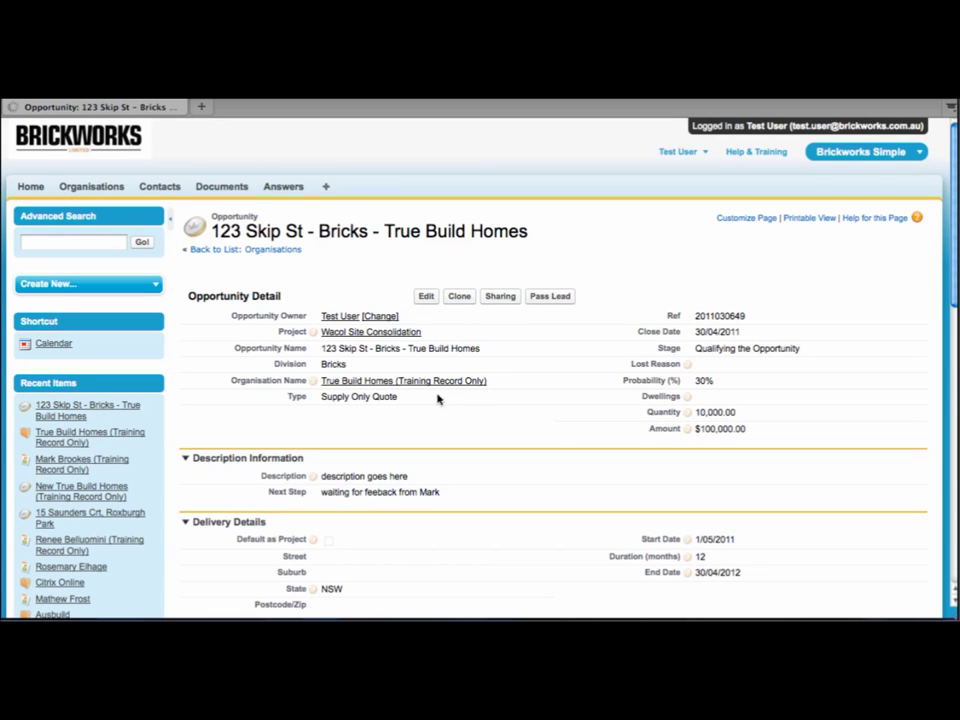
Step: Preview the saved opportunity's open activities and activity history
{"action": "mouse_move", "coordinate": [418, 383]}
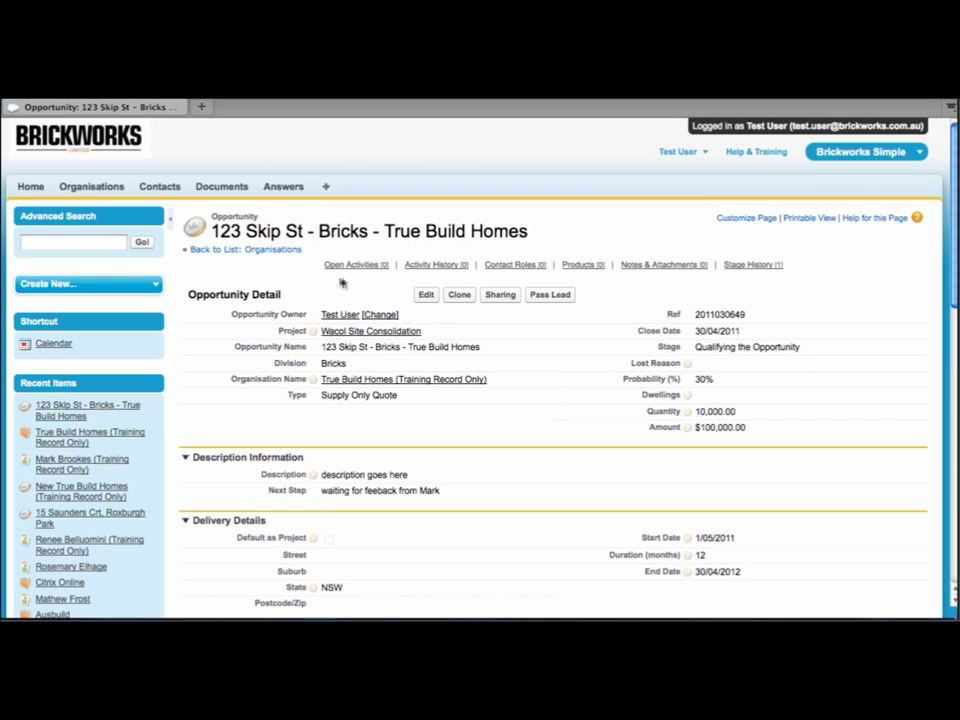
{"action": "mouse_move", "coordinate": [353, 270]}
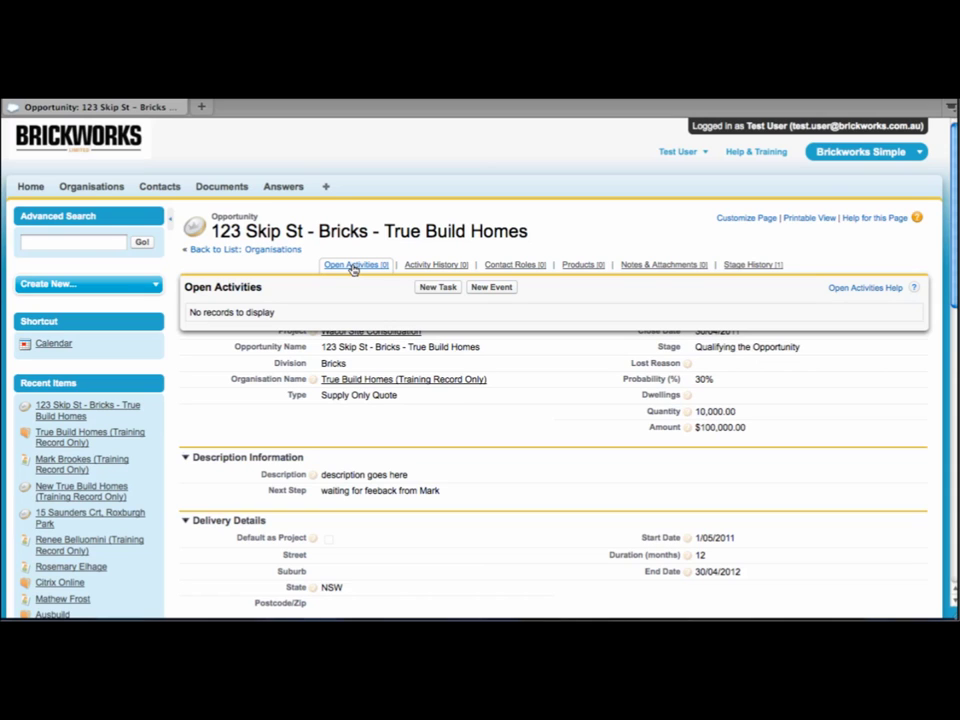
{"action": "mouse_move", "coordinate": [458, 268]}
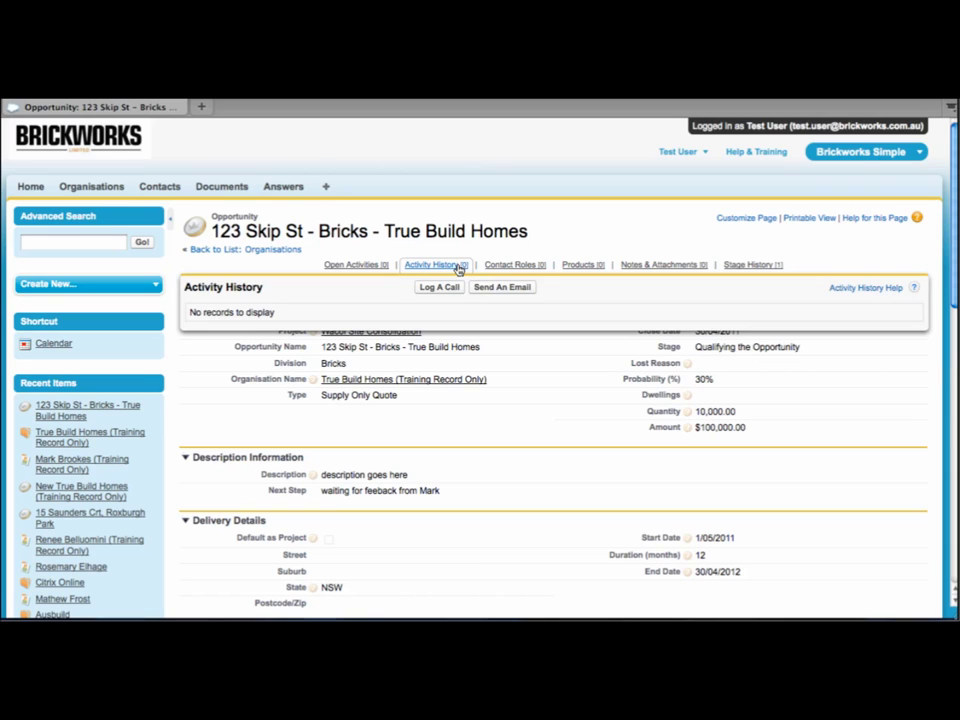
Step: Try to mark the second listed contact as the primary contact in the opportunity's contact roles
{"action": "mouse_move", "coordinate": [501, 270]}
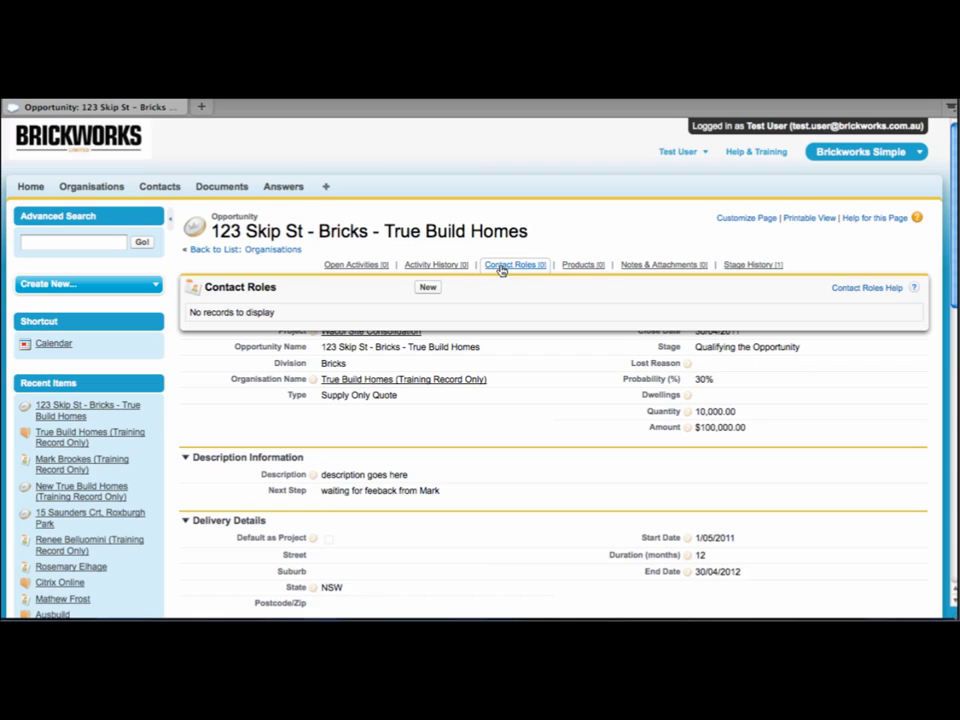
{"action": "left_click", "coordinate": [428, 288]}
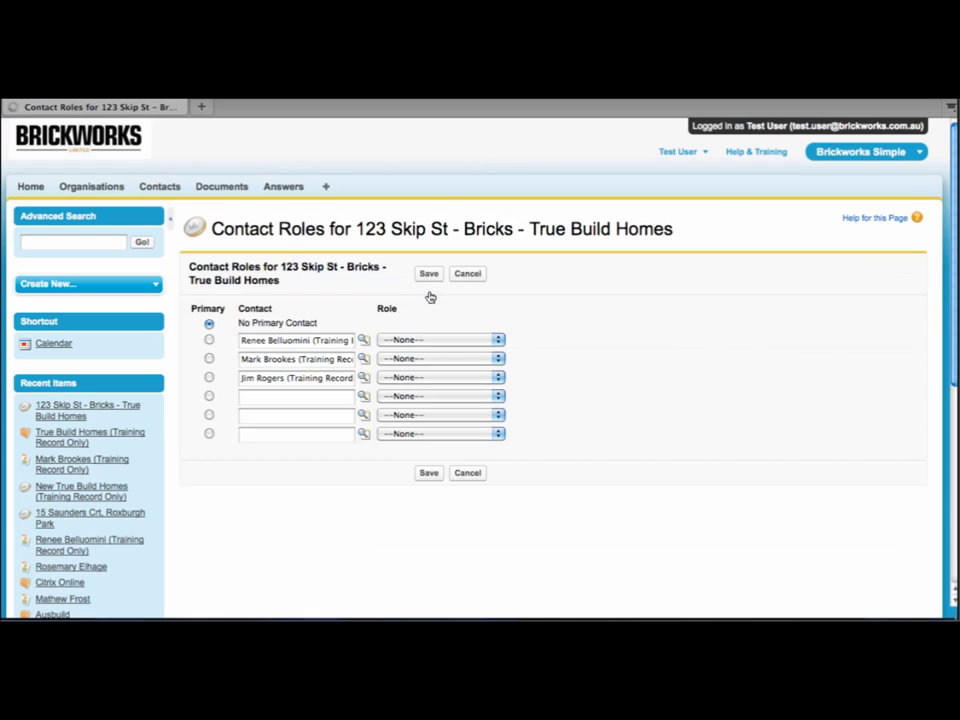
{"action": "left_click", "coordinate": [209, 358]}
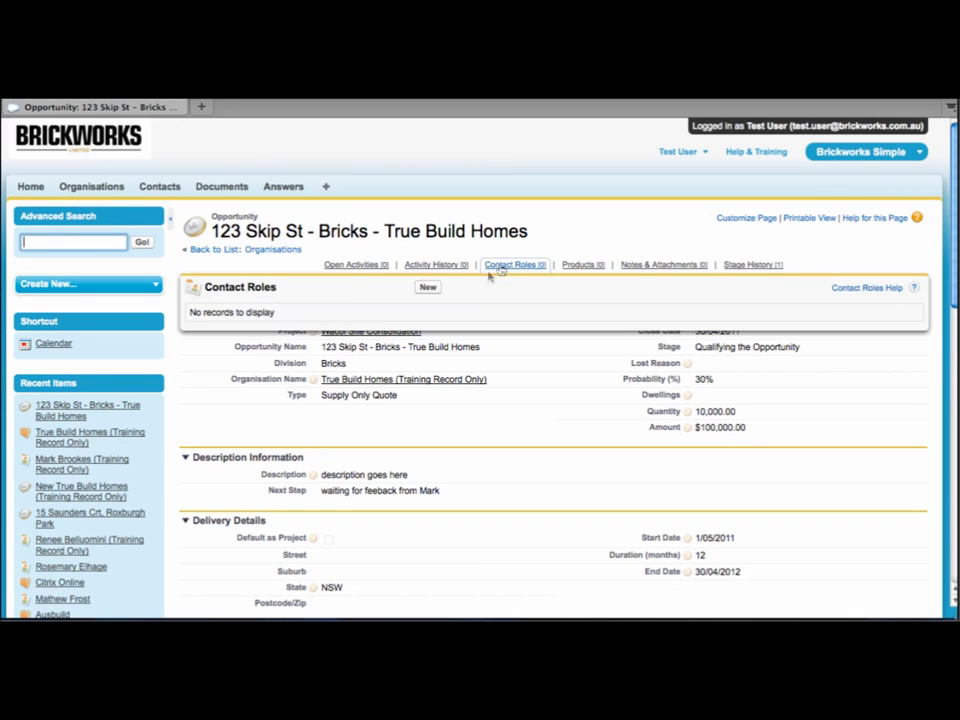
{"action": "left_click", "coordinate": [433, 292]}
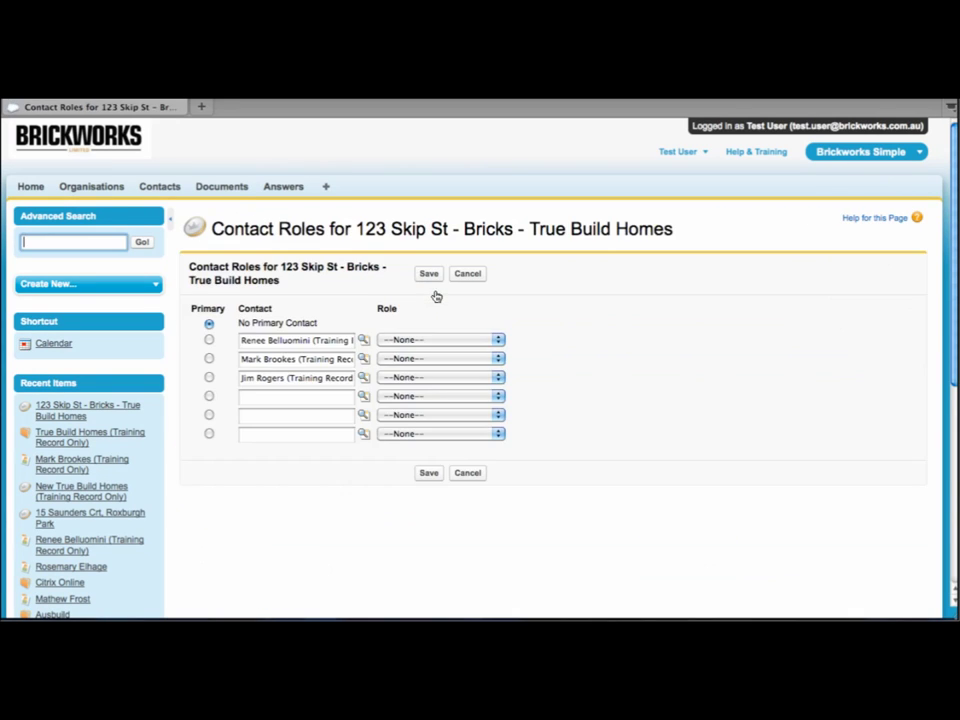
{"action": "left_click", "coordinate": [209, 358]}
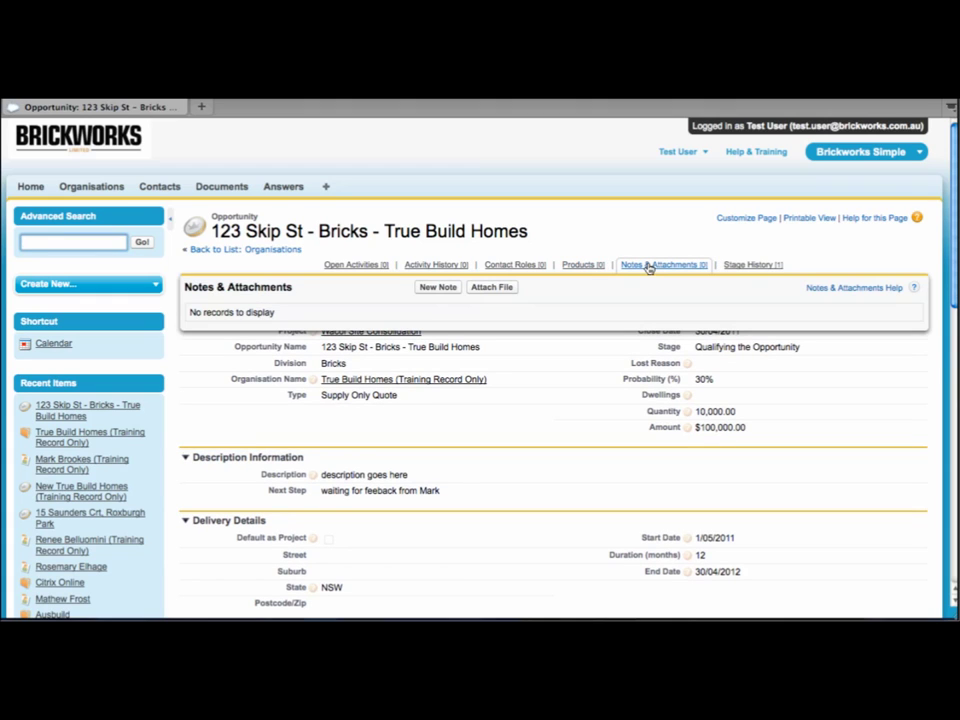
Step: Preview the opportunity's related products, notes and attachments, and stage history
{"action": "mouse_move", "coordinate": [598, 267]}
{"action": "mouse_move", "coordinate": [750, 267]}
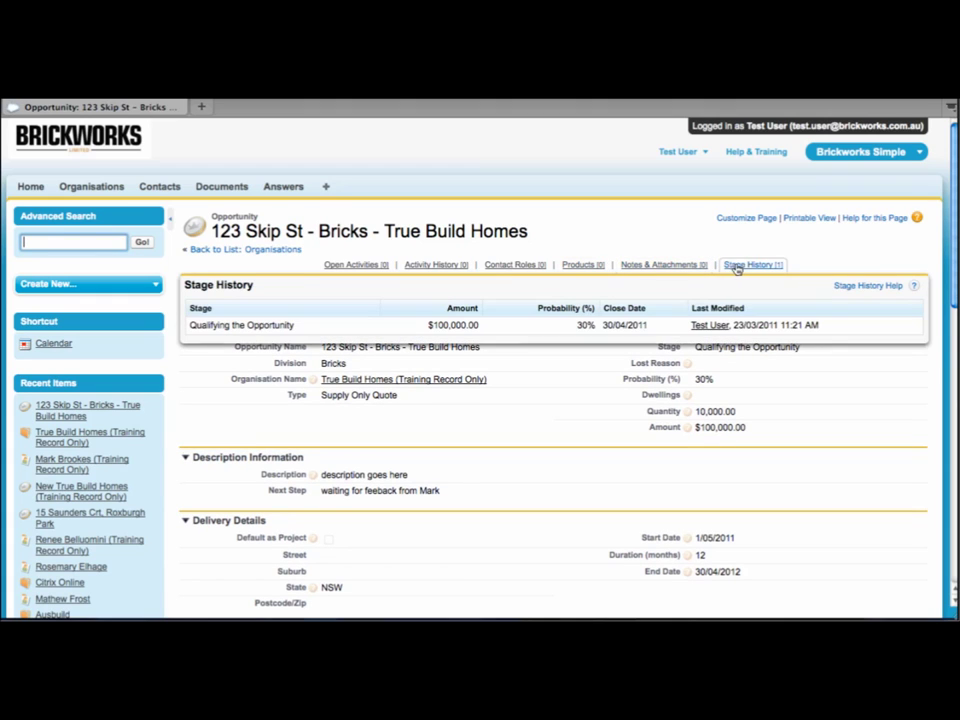